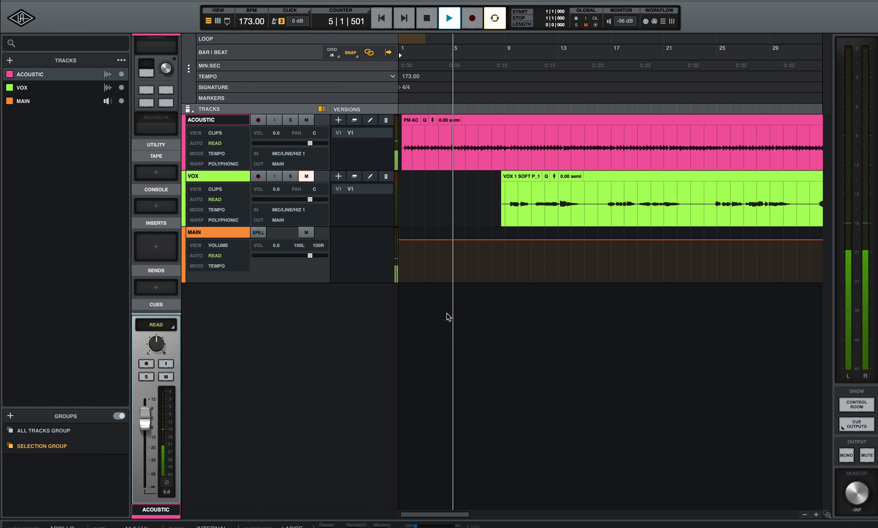
Load FabFilter Pro-Q 3 onto the ACOUSTIC track's first insert by searching 'pro'
key(space)
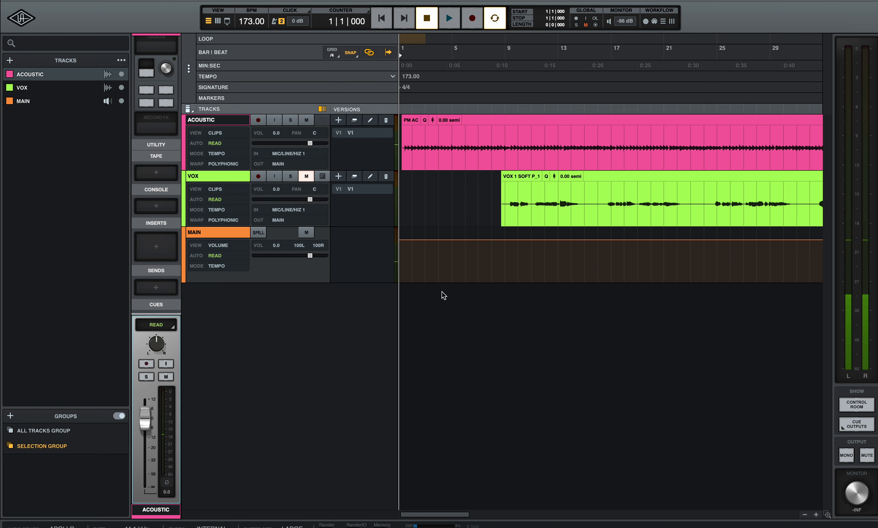
click(165, 244)
text(pro)
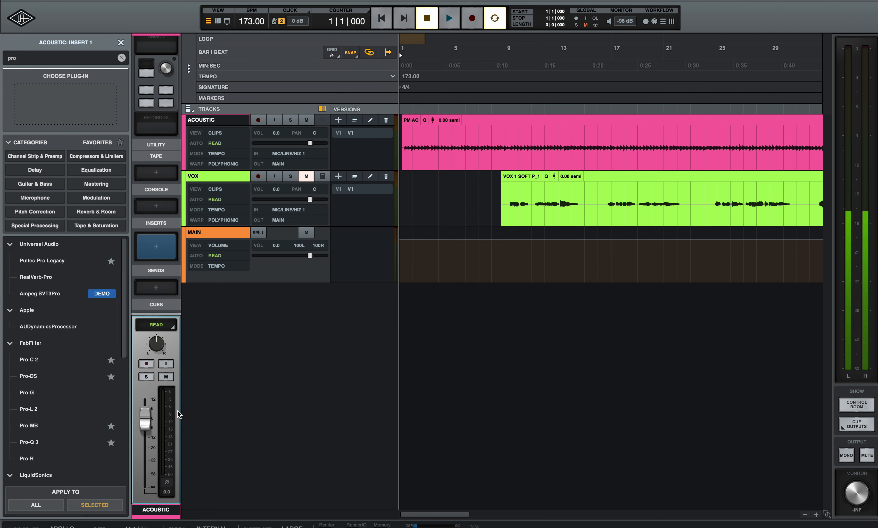
double_click(39, 443)
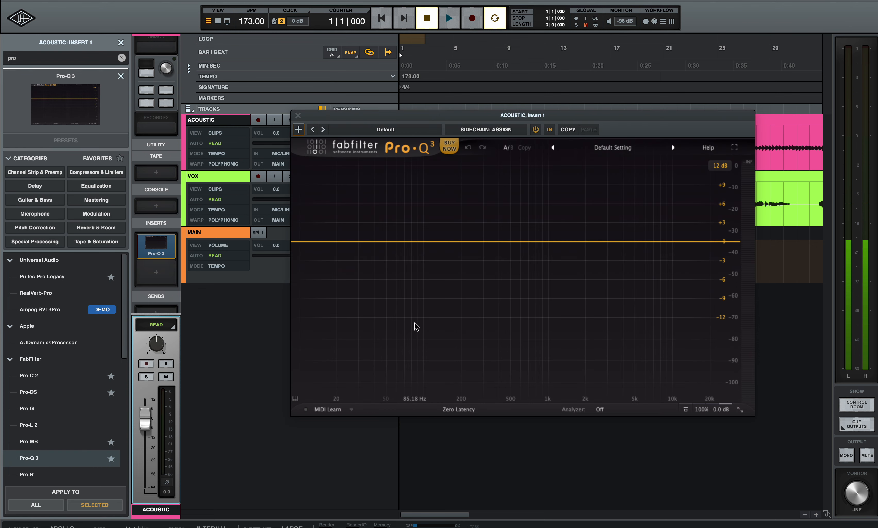
Play the song to hear the acoustic, dismissing the recording options panel
key(space)
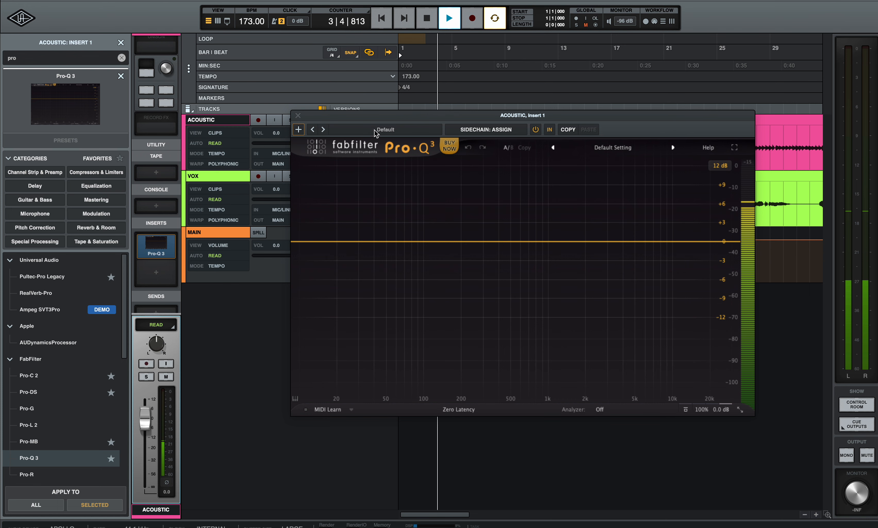
key(space)
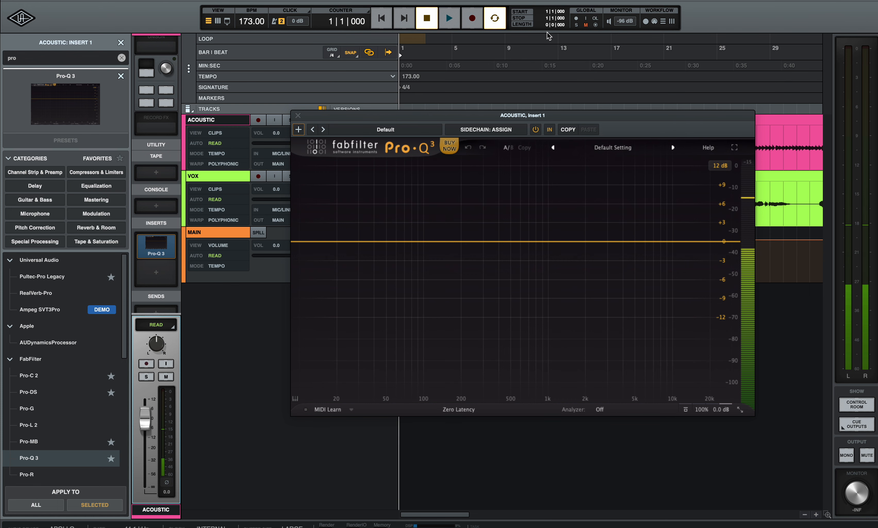
click(645, 21)
click(645, 21)
key(space)
Set the analyzer to Pre and add a Low Cut band near 94 Hz
click(599, 409)
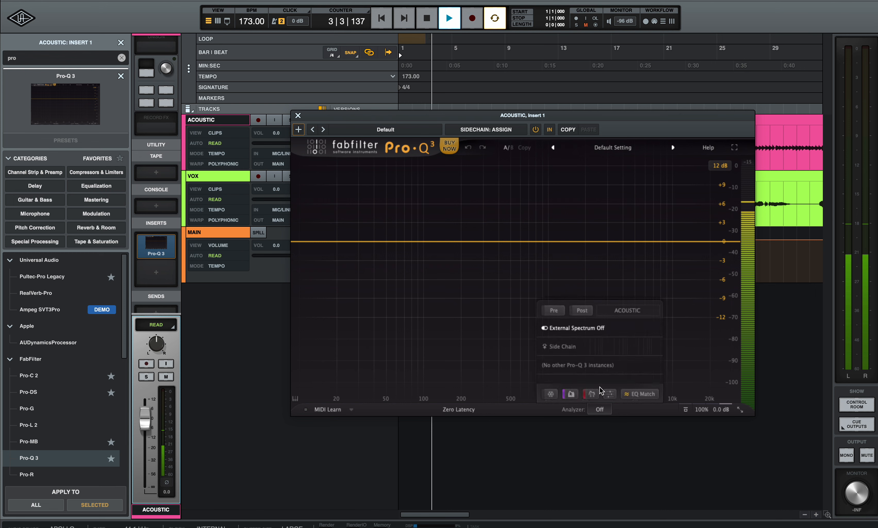
click(557, 313)
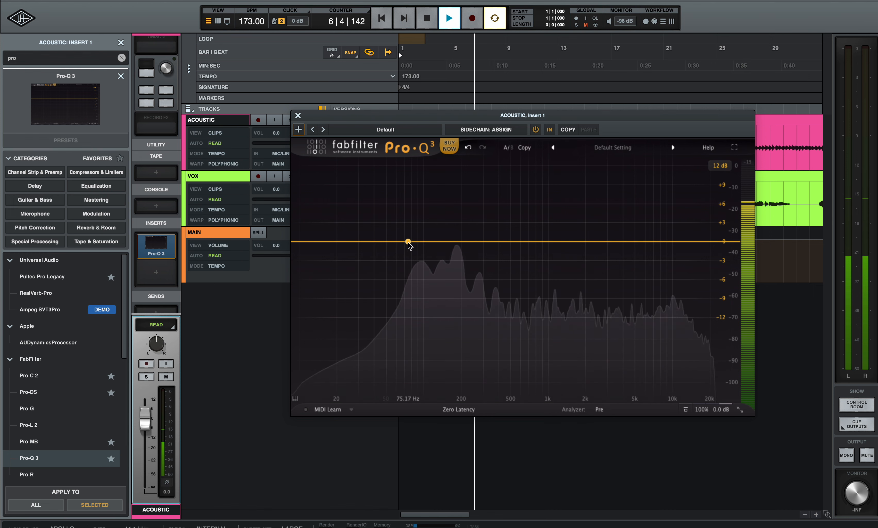
click(418, 241)
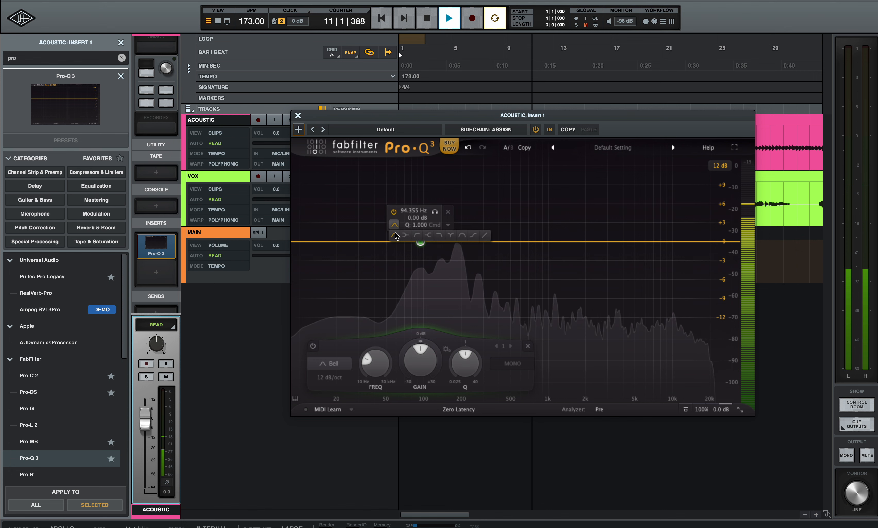
click(417, 235)
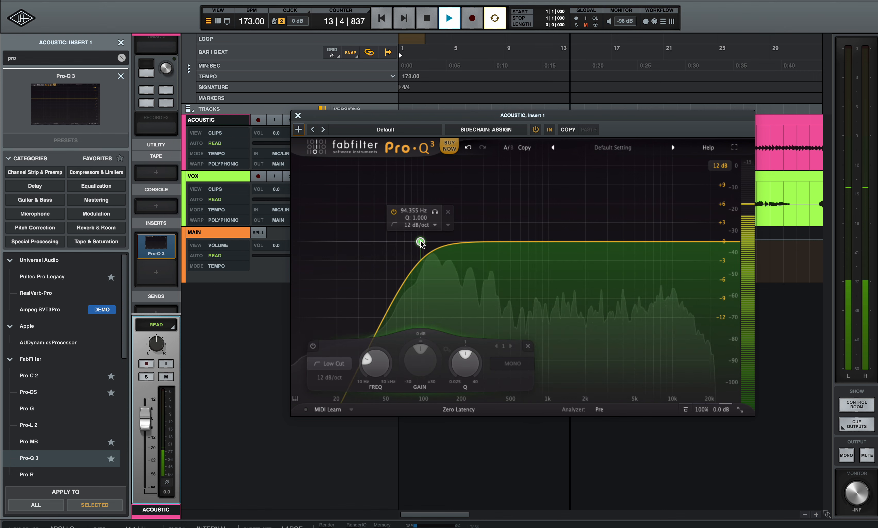
Fine-tune the 12 dB/oct low cut frequency and solo it briefly to audition
drag(418, 241, 418, 242)
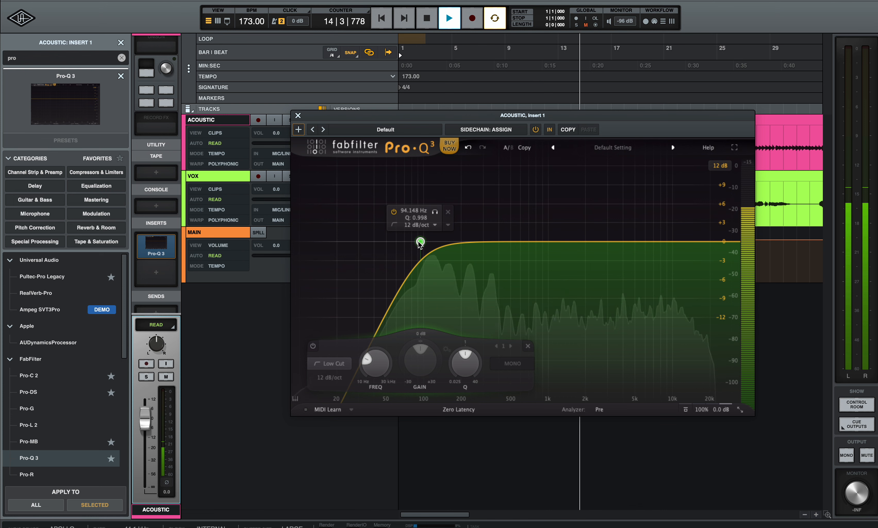
click(435, 212)
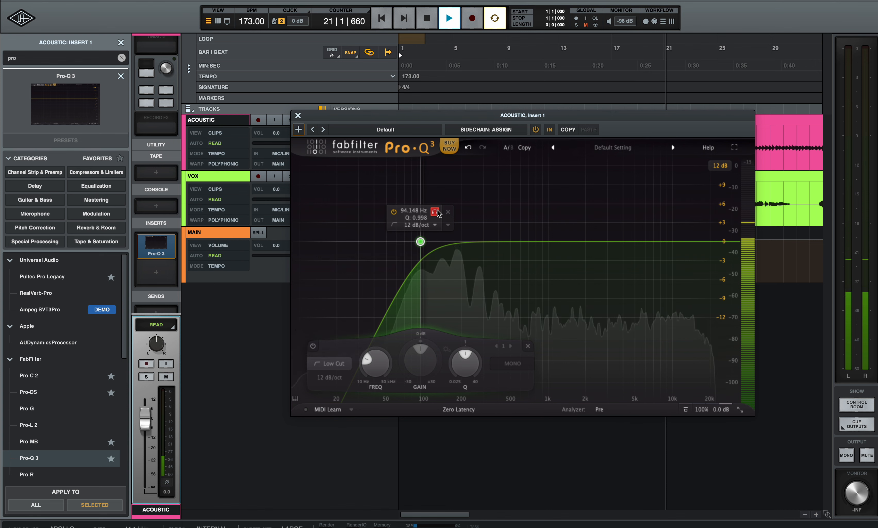
click(437, 211)
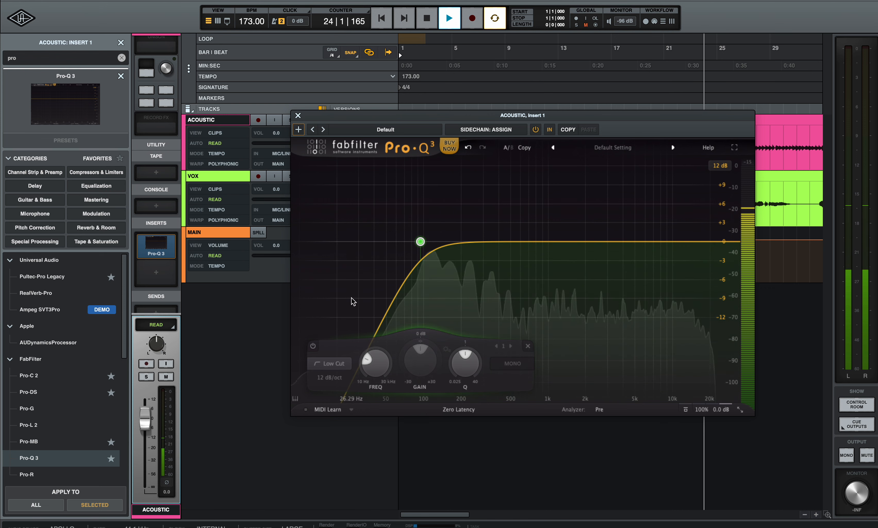
key(space)
click(535, 130)
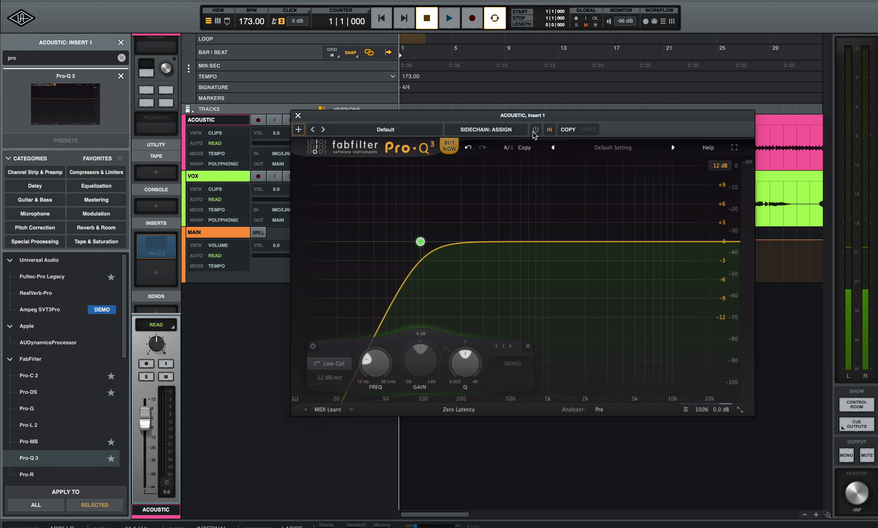
key(space)
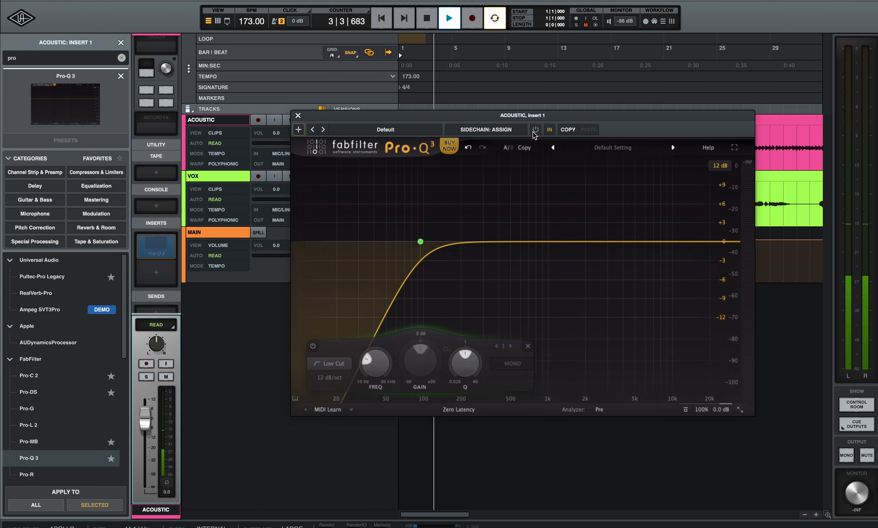
key(space)
key(Return)
click(535, 131)
key(space)
key(space)
key(Return)
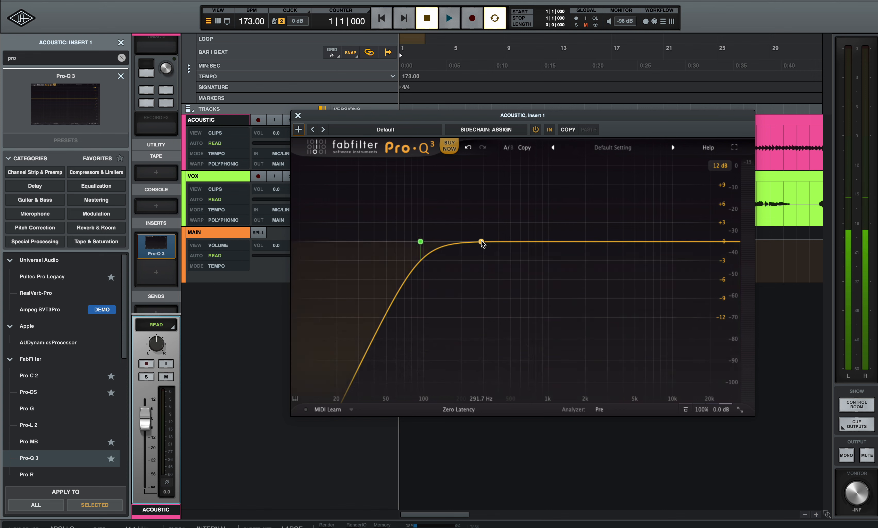
Add a second band at Q 23.65, boosted about +9.7 dB near 278 Hz
click(482, 242)
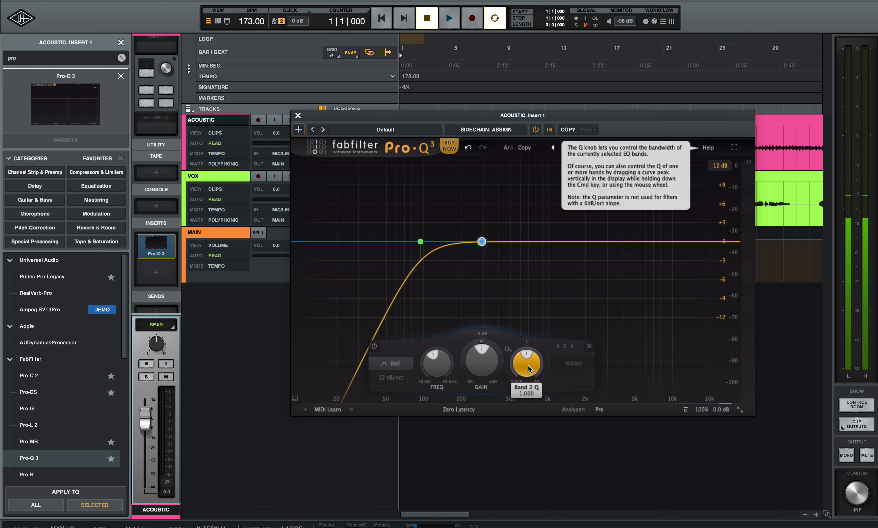
drag(528, 366, 547, 319)
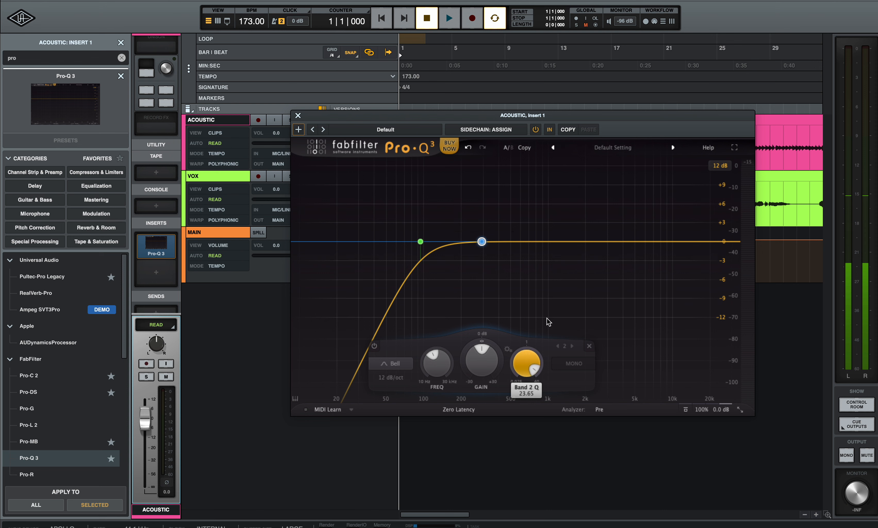
mouse_move(482, 245)
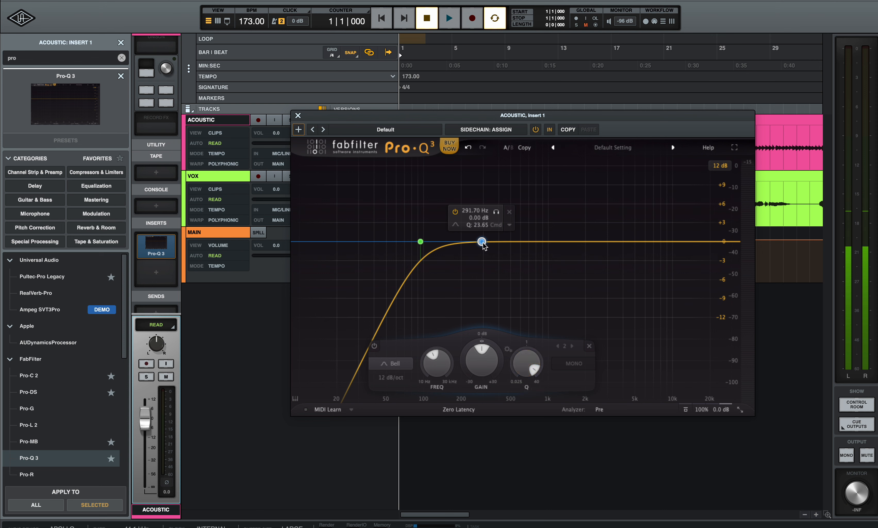
drag(483, 245, 480, 183)
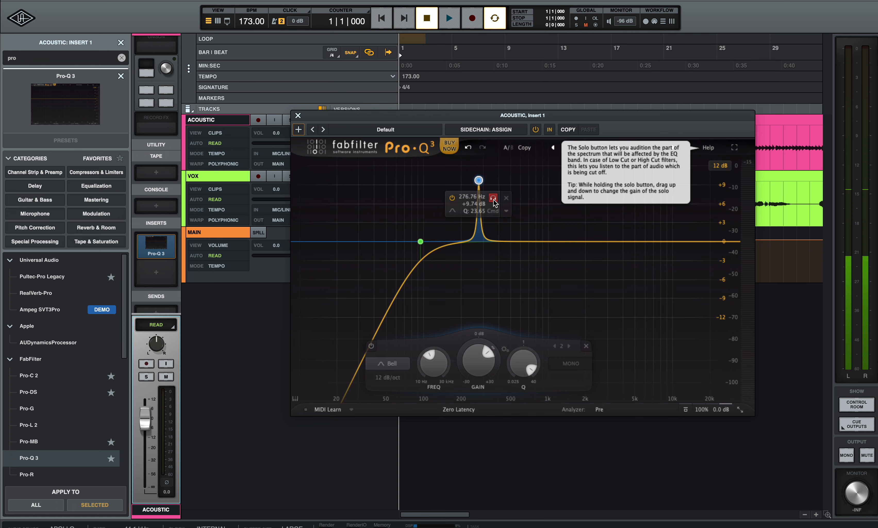
Solo the narrow peak and sweep it during playback to find a resonance
click(494, 202)
key(space)
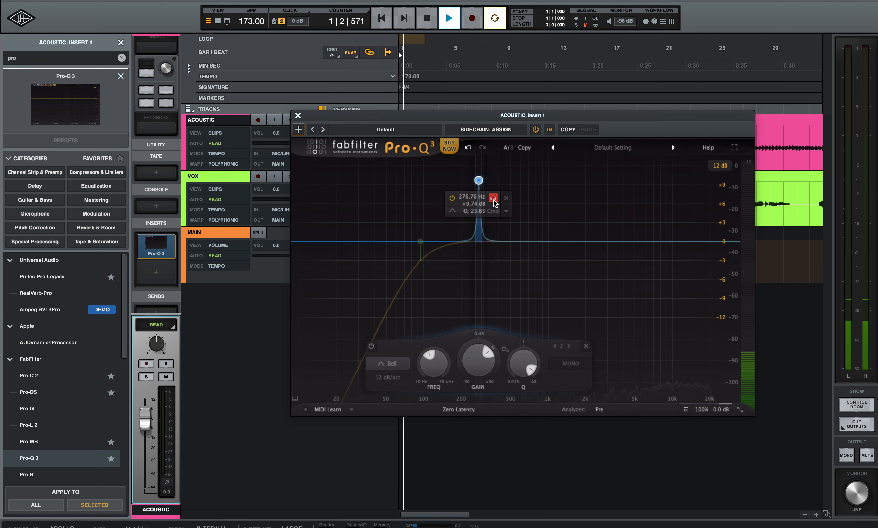
mouse_move(494, 202)
mouse_down()
mouse_move(649, 199)
mouse_move(491, 201)
mouse_move(499, 201)
mouse_up()
key(space)
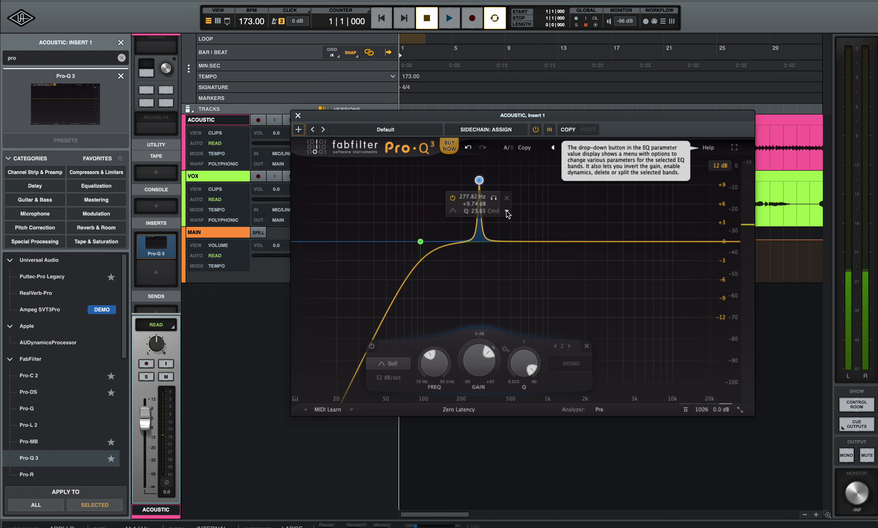
click(507, 212)
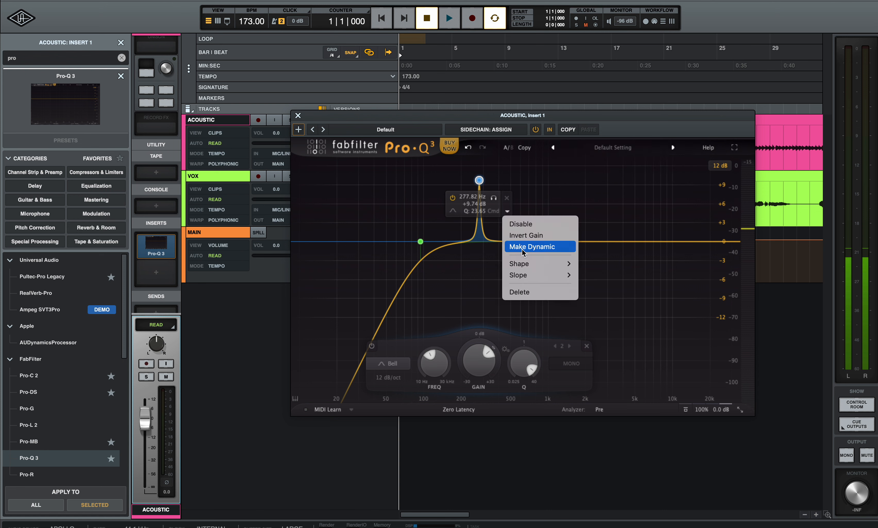
click(522, 235)
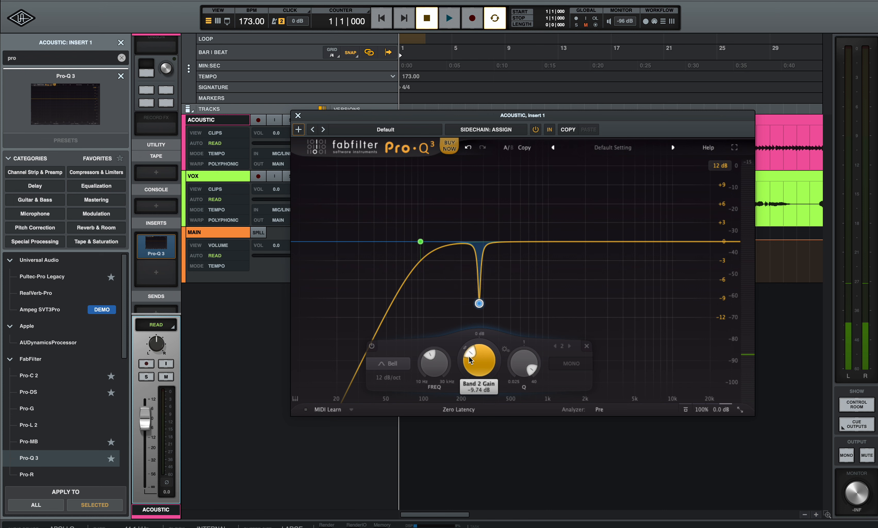
drag(468, 360, 472, 355)
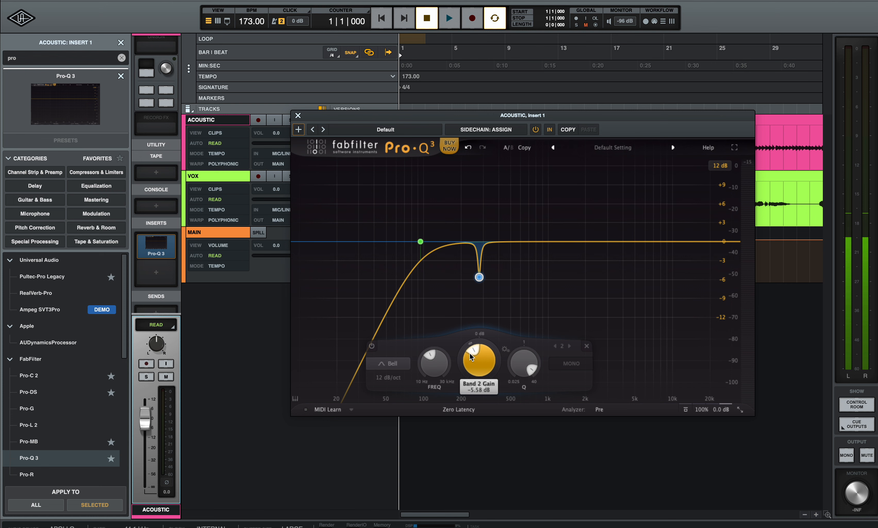
mouse_move(471, 278)
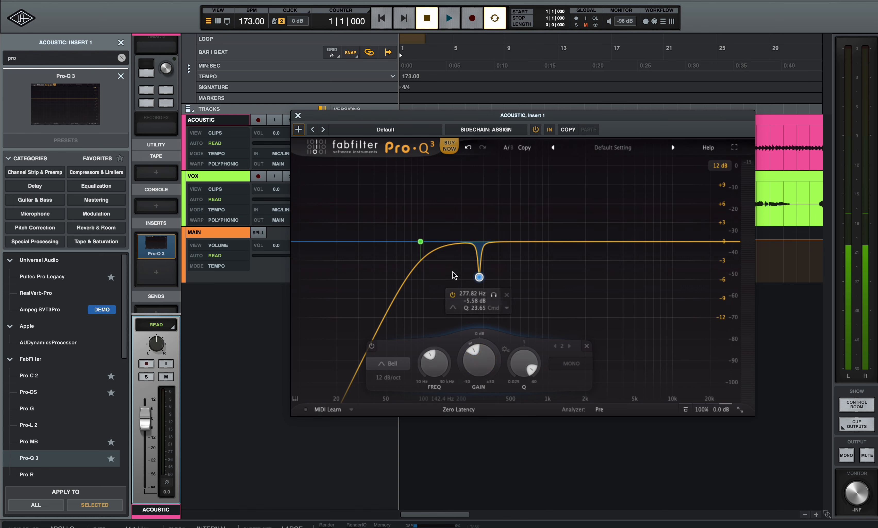
key(space)
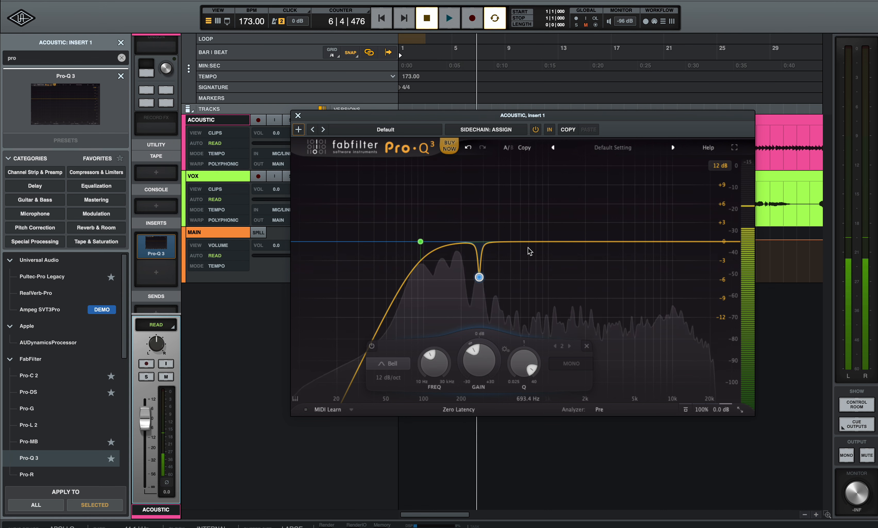
key(space)
click(536, 130)
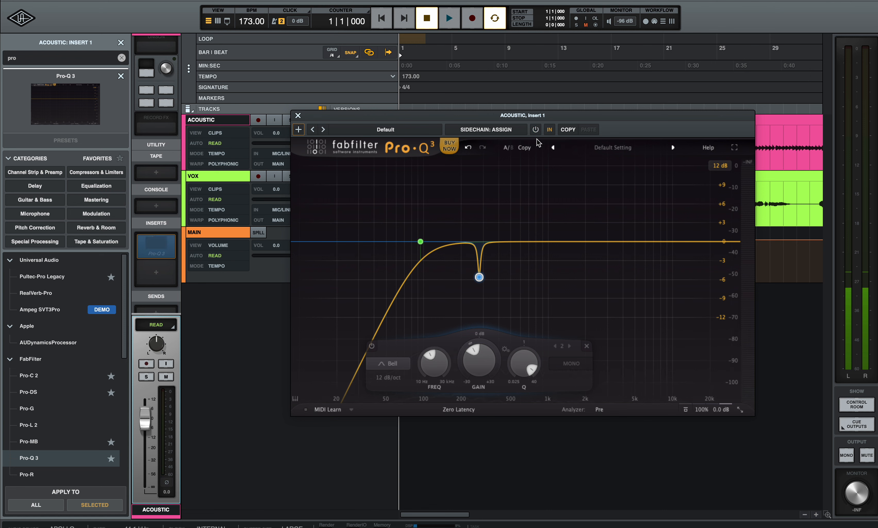
key(space)
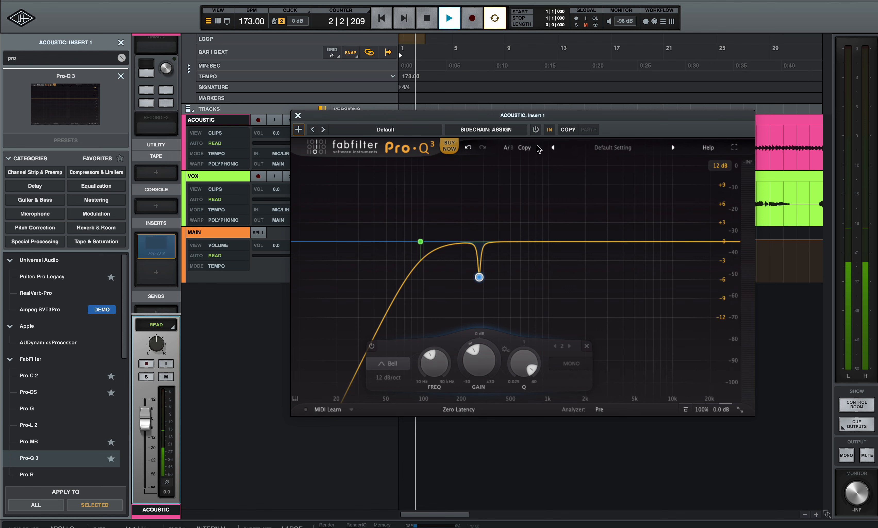
key(space)
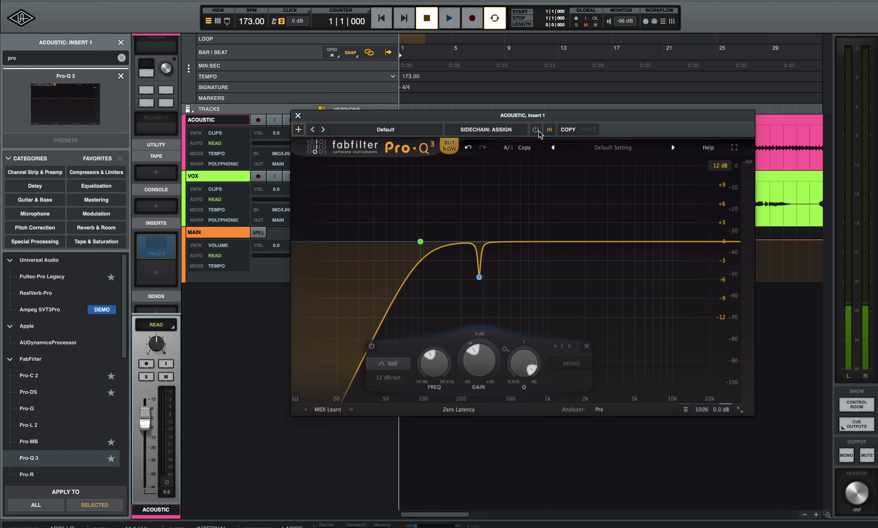
click(536, 129)
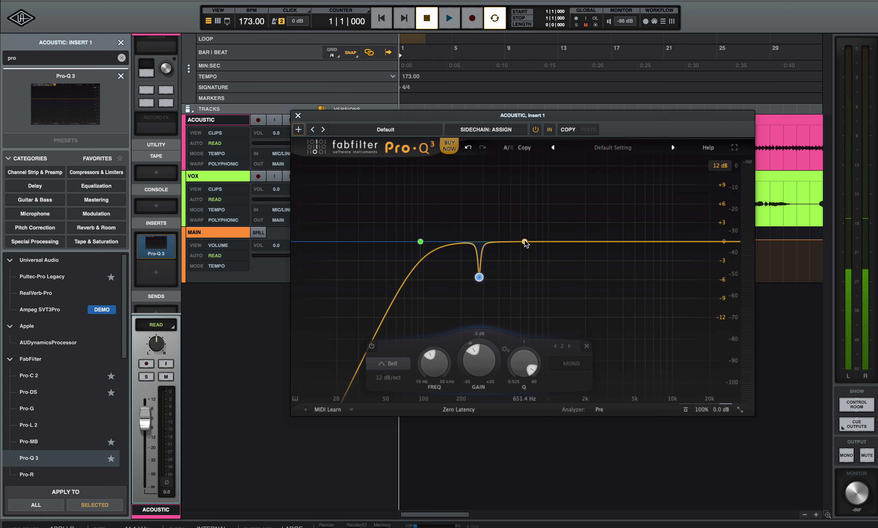
Create a narrow boosted band and sweep it between about 490 Hz and 1.65 kHz
drag(524, 242, 524, 200)
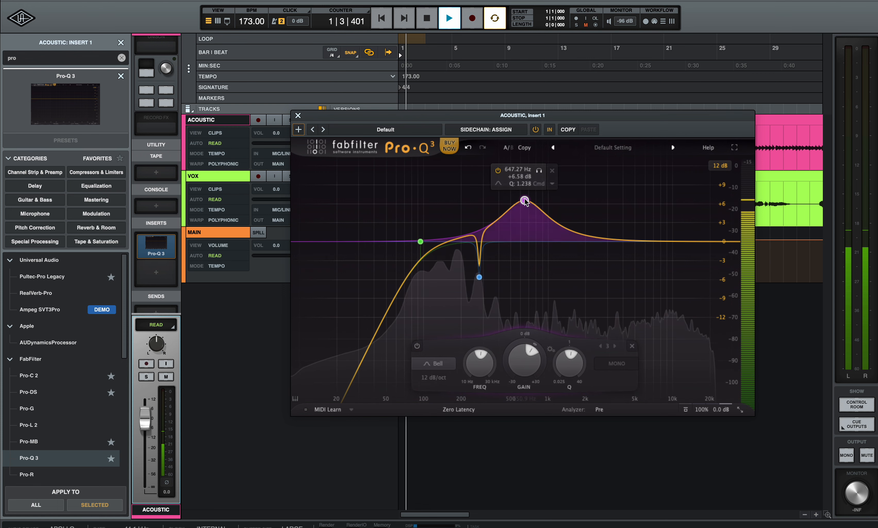
drag(569, 360, 593, 310)
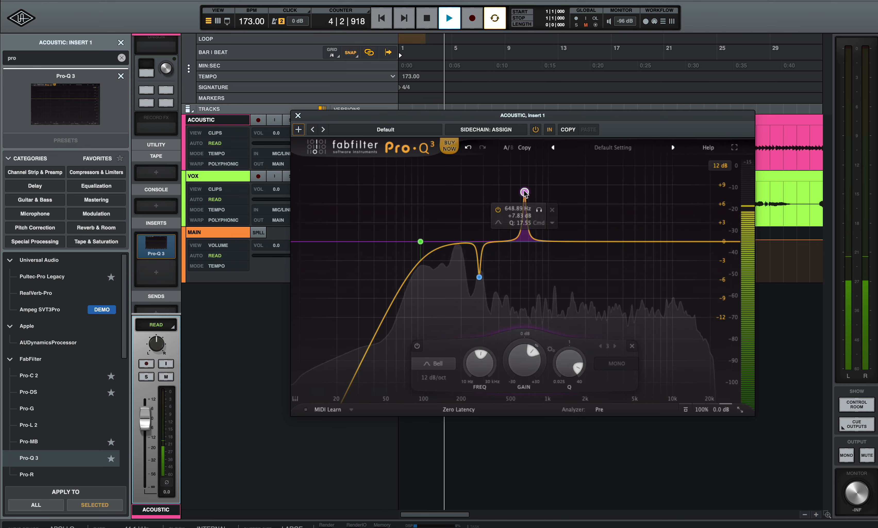
drag(538, 207, 525, 207)
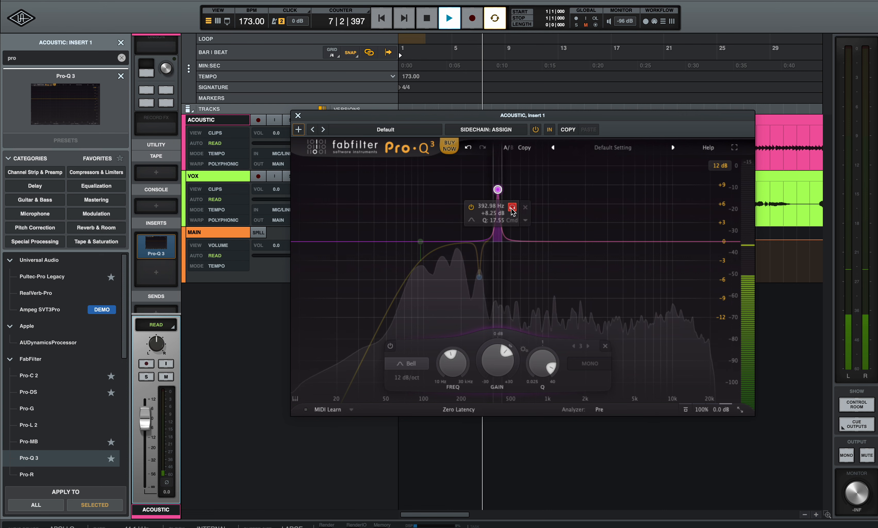
drag(532, 209, 545, 211)
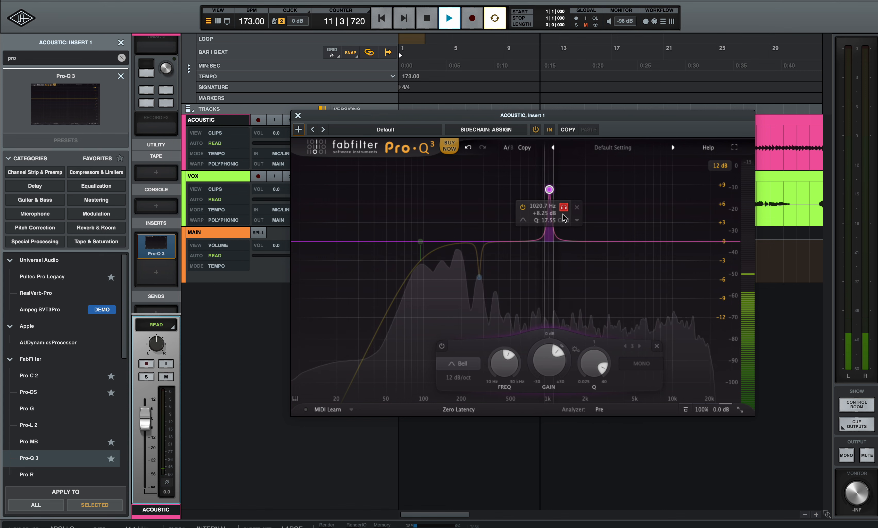
drag(569, 219, 574, 218)
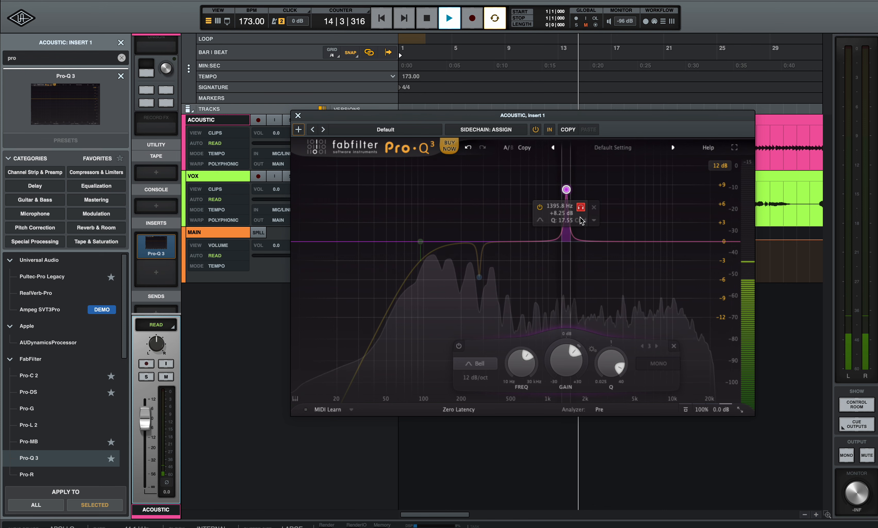
drag(588, 222, 570, 236)
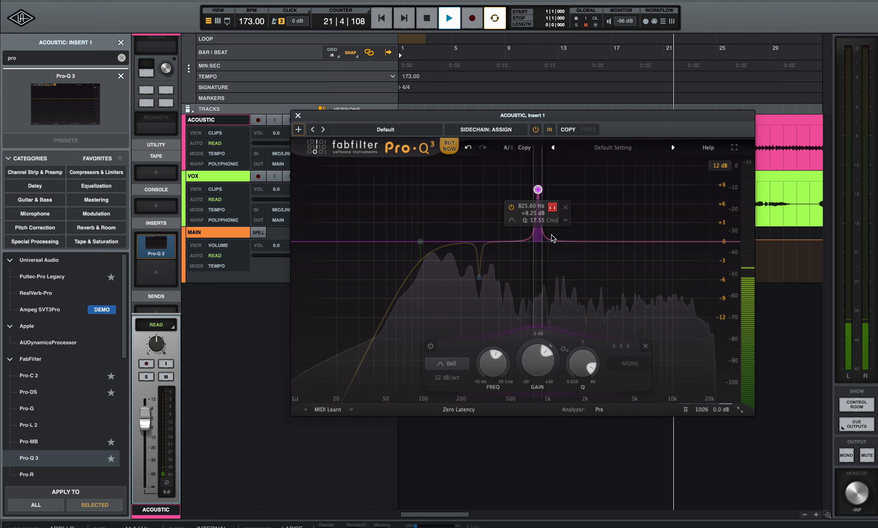
drag(553, 239, 508, 253)
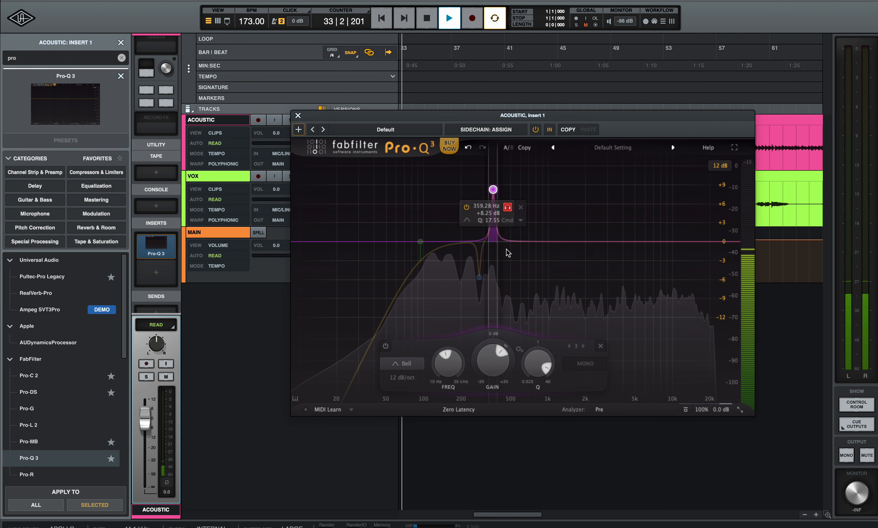
Invert the band into a notch of about -9 dB and add a cut at the 2.2 kHz peak
drag(508, 253, 507, 253)
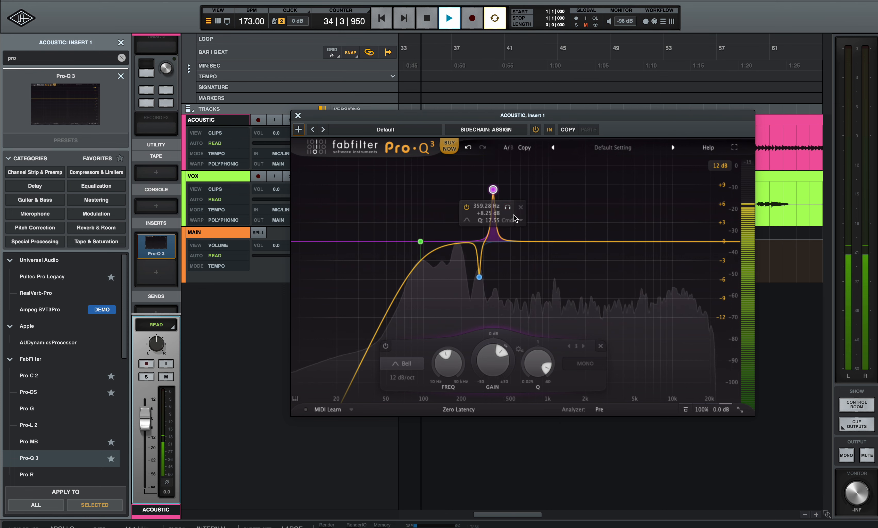
click(521, 220)
click(510, 265)
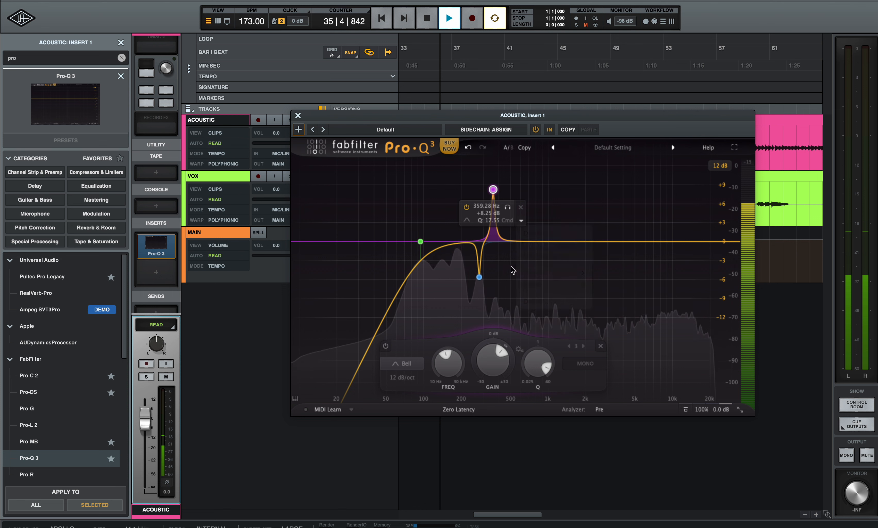
drag(491, 352, 495, 349)
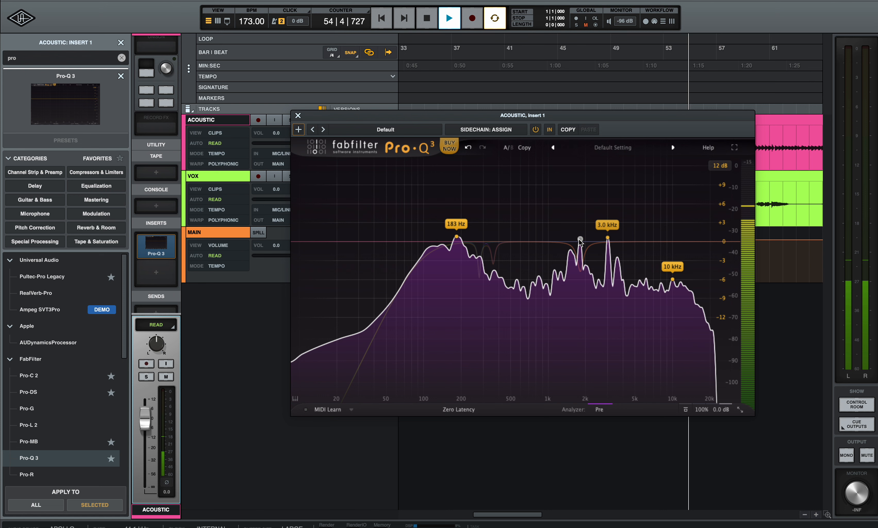
drag(579, 242, 580, 272)
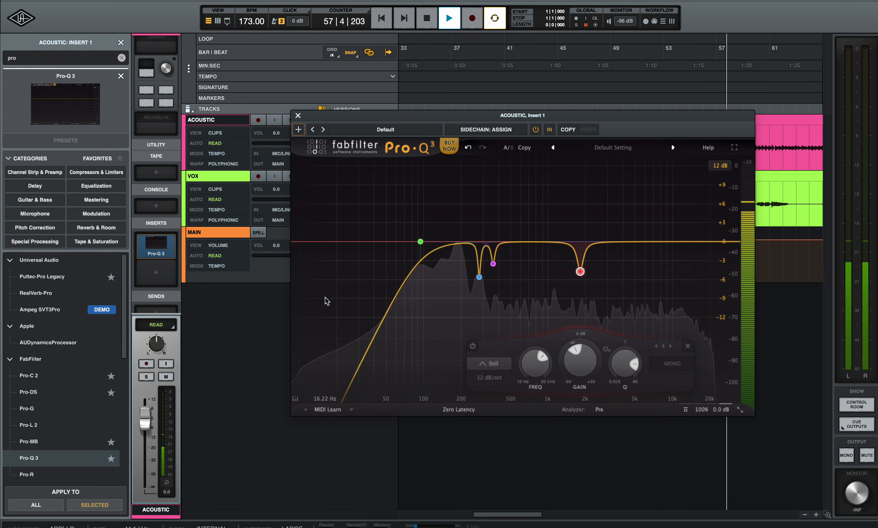
Audition the ACOUSTIC EQ from the beginning, then close the Pro-Q 3 window
key(space)
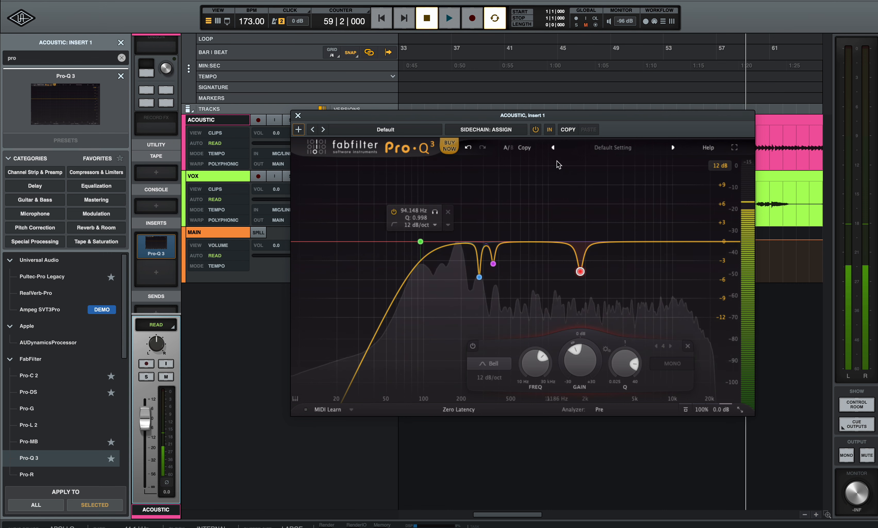
key(space)
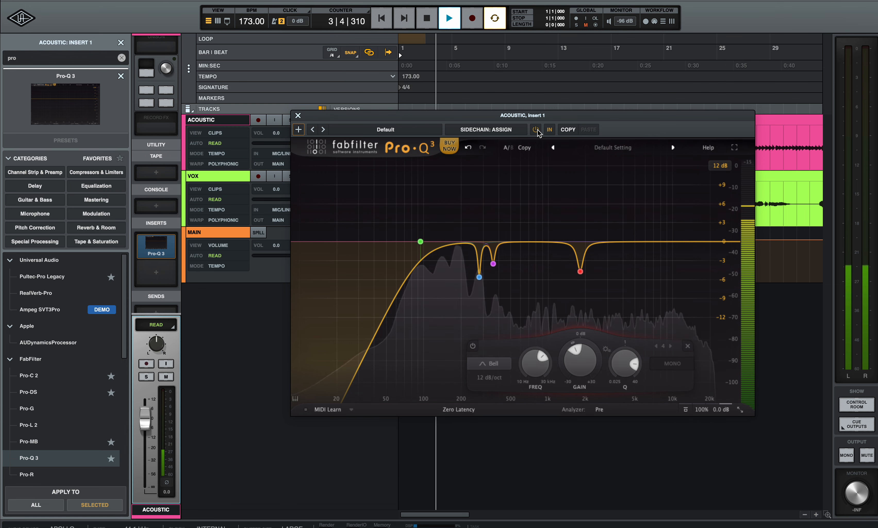
key(space)
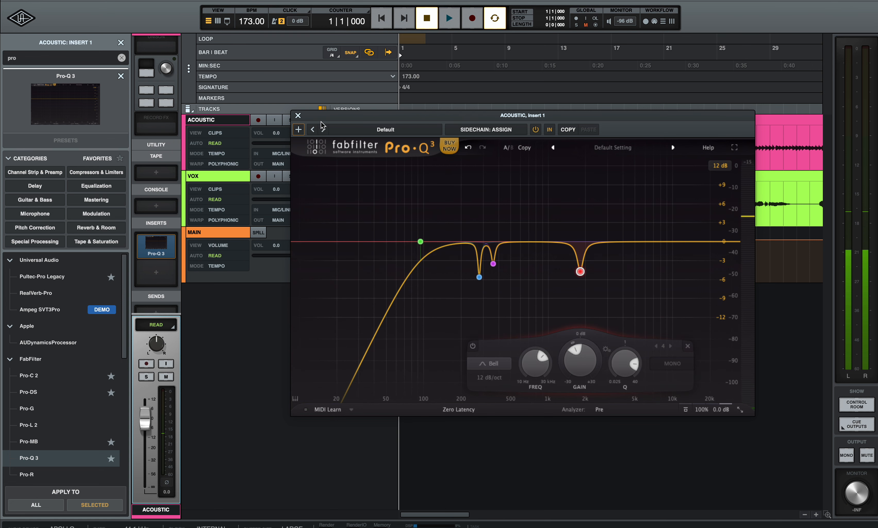
click(298, 117)
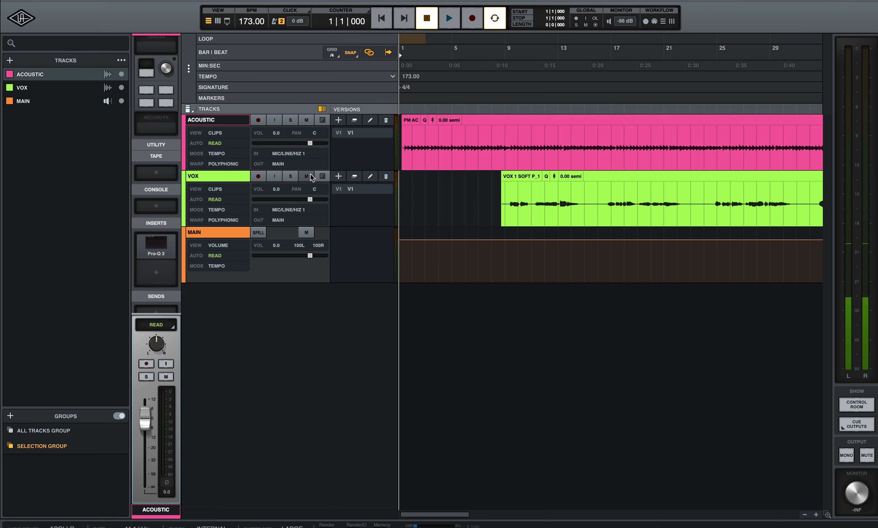
Select the VOX track and mute ACOUSTIC while playing
click(498, 197)
key(space)
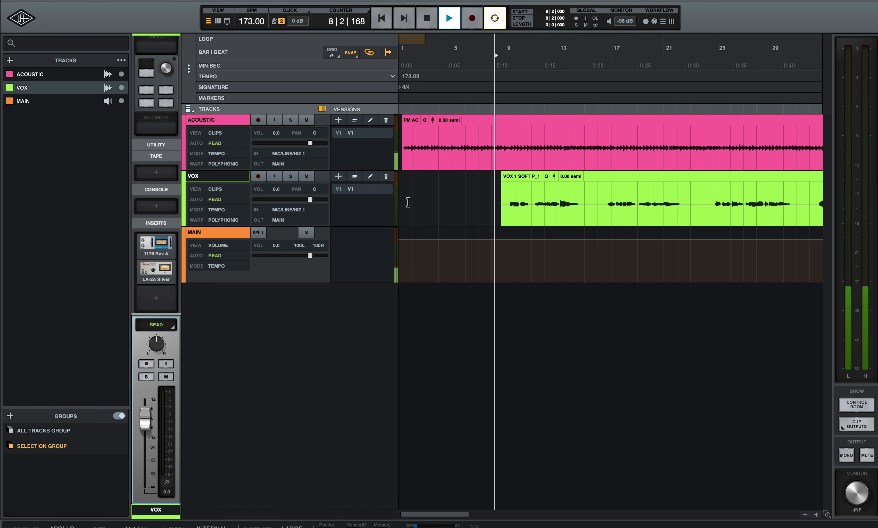
click(306, 120)
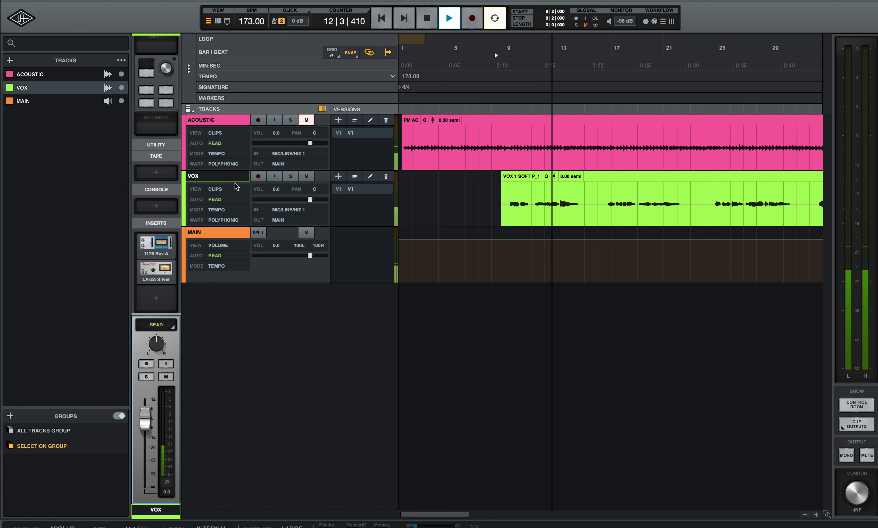
key(space)
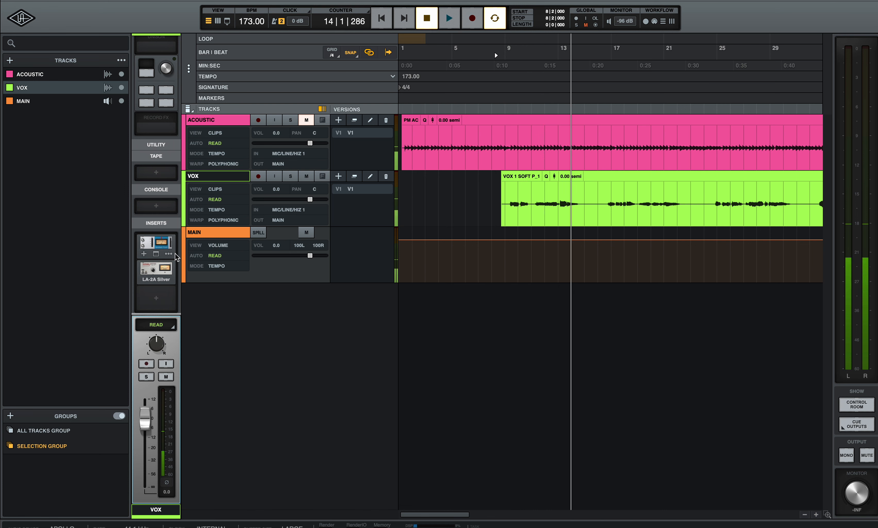
Disable VOX's 1176 and LA-2A inserts and search 'pro' for its third insert
click(168, 253)
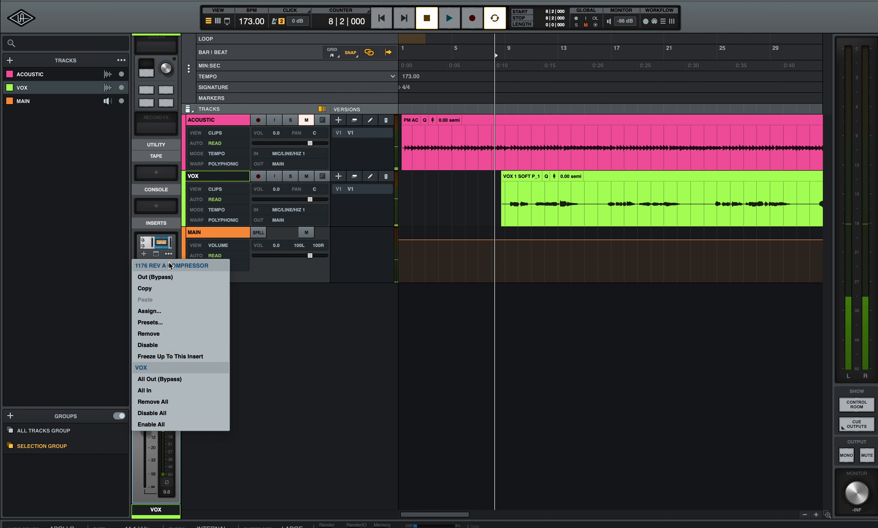
click(171, 344)
click(169, 280)
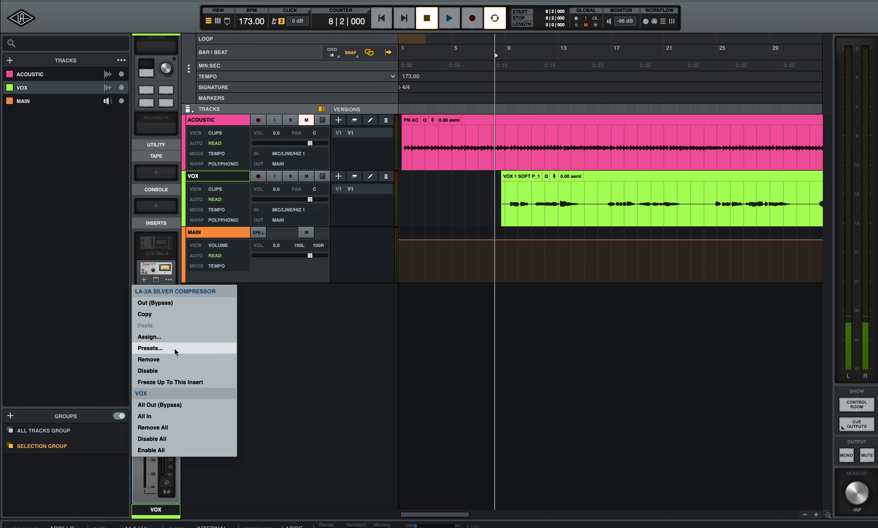
click(176, 370)
click(159, 303)
text(pro)
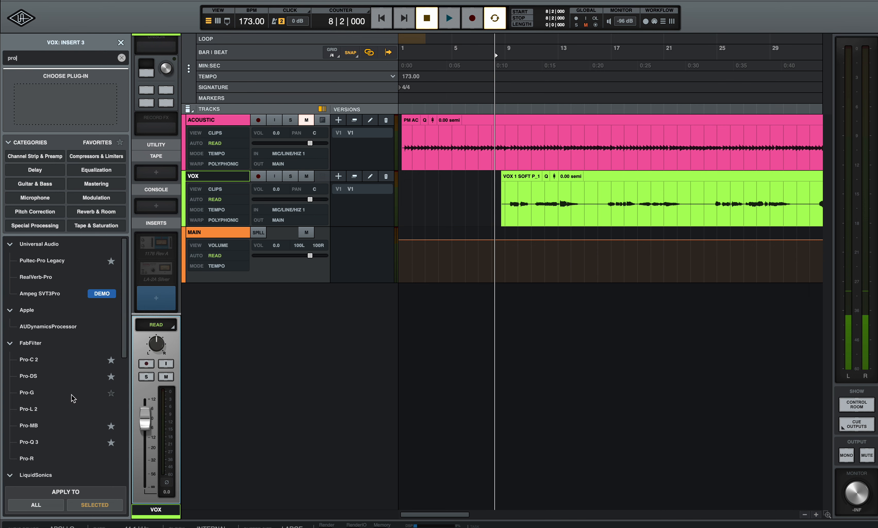
Load Pro-Q 3 on VOX and set a low cut at about 128 Hz
click(40, 443)
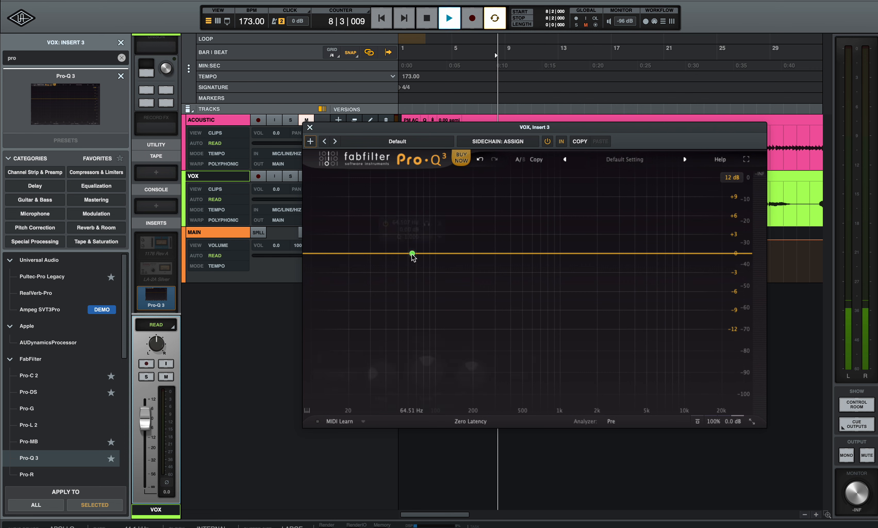
click(412, 253)
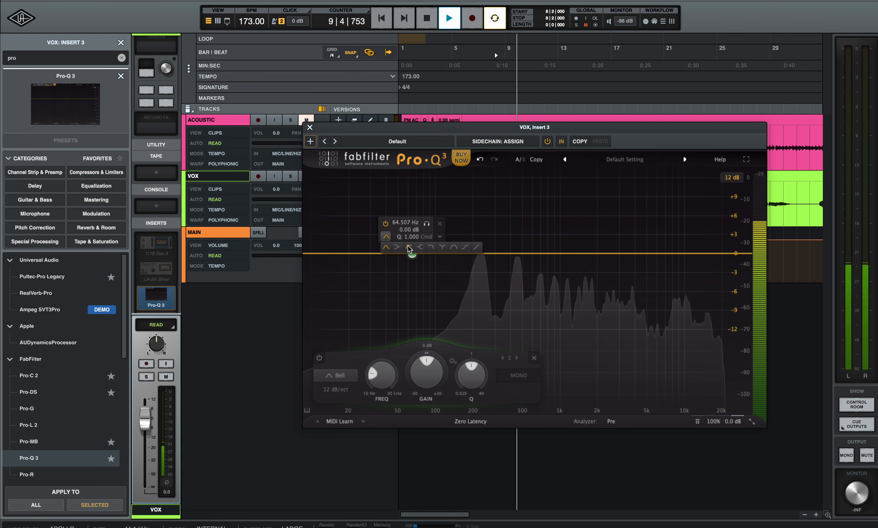
click(409, 247)
drag(412, 254, 455, 252)
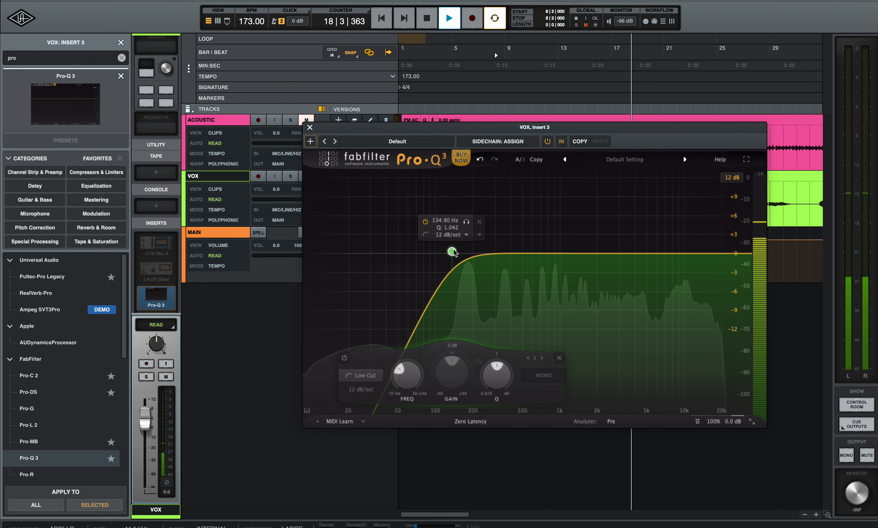
click(466, 221)
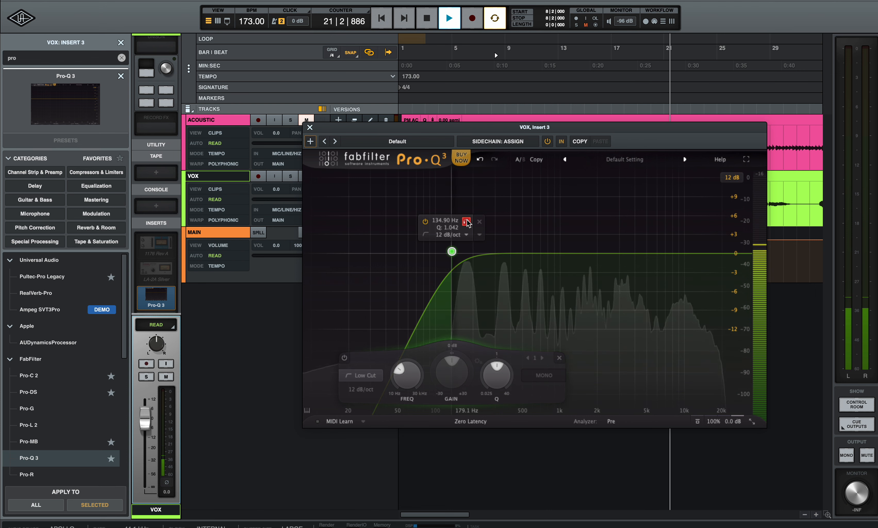
click(467, 221)
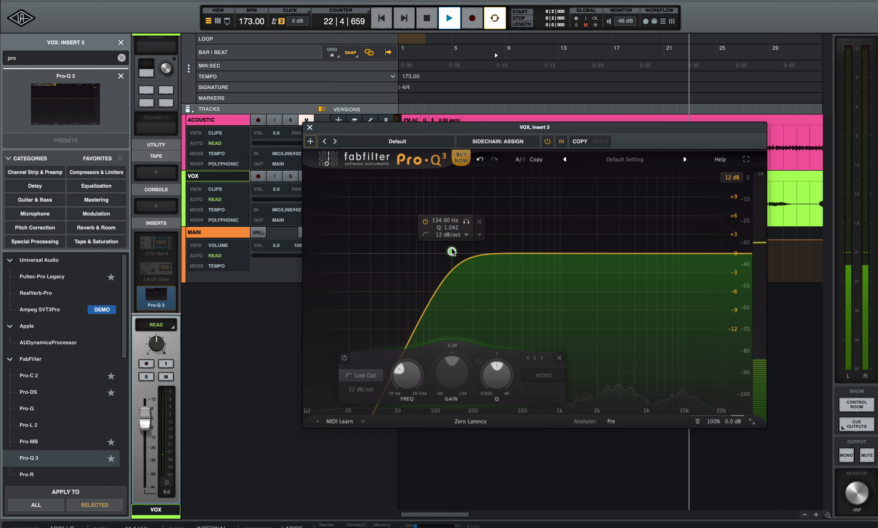
drag(451, 252, 449, 252)
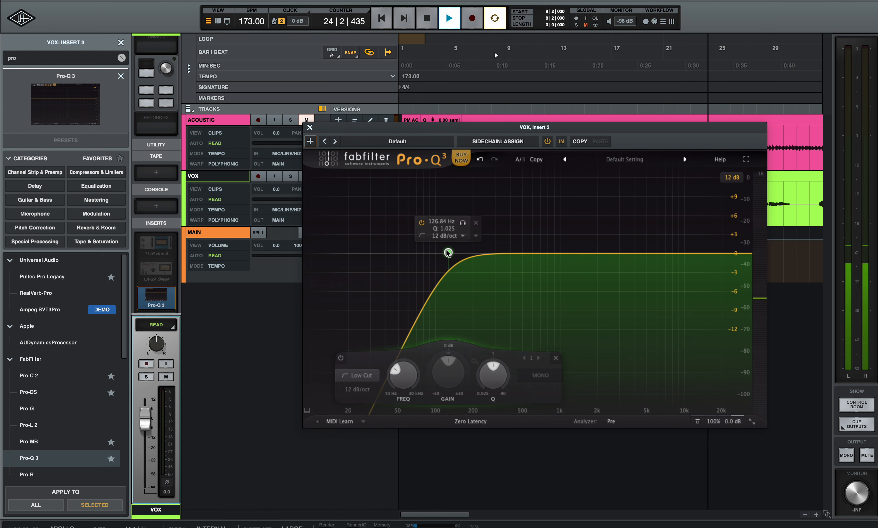
Add a very narrow second band and boost it to +9.20 dB near 276 Hz
click(520, 253)
drag(569, 365, 678, 437)
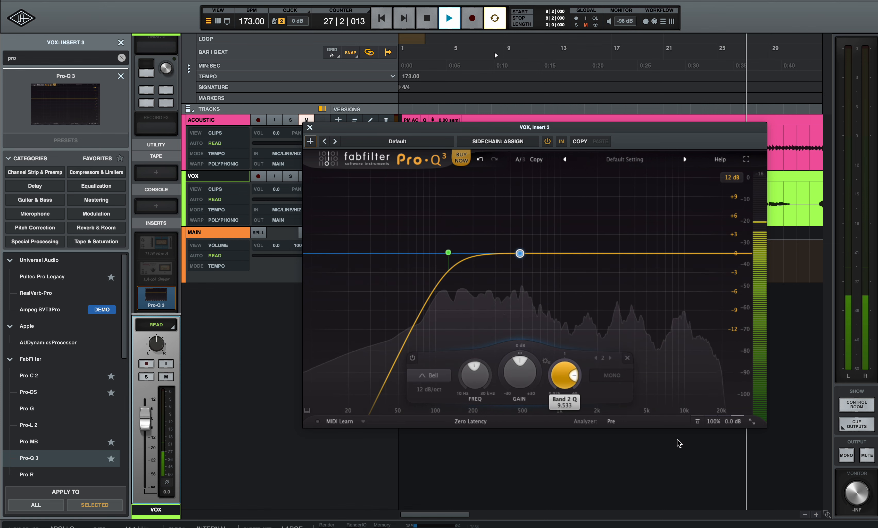
drag(520, 253, 507, 221)
Solo band 2 to find the resonance, then invert it to about -5.86 dB at 275.82 Hz
click(503, 213)
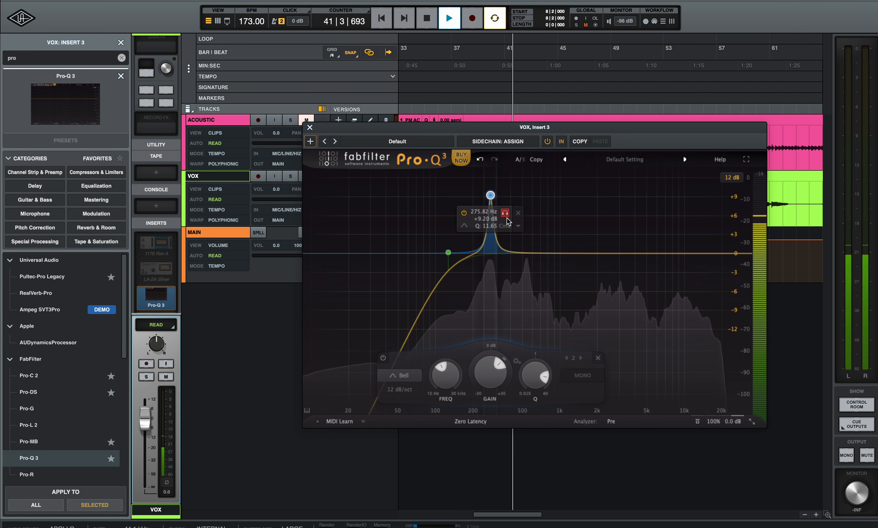
click(516, 225)
click(480, 249)
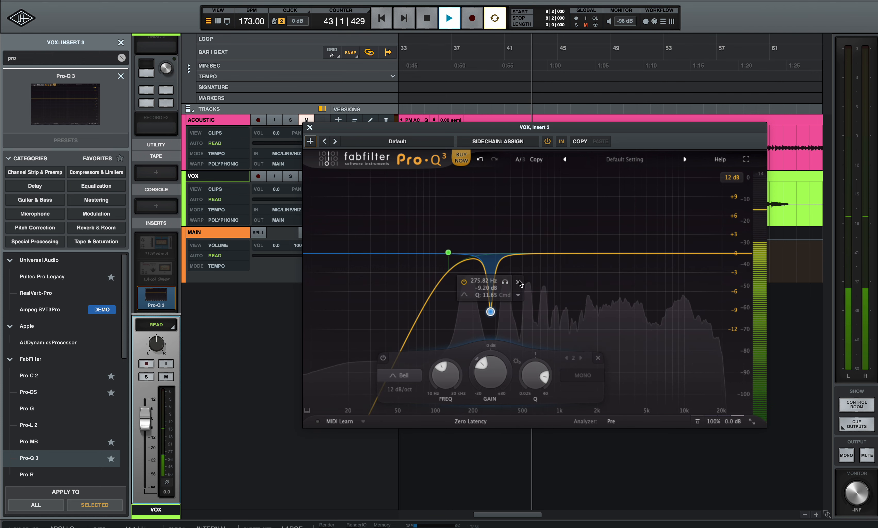
drag(488, 371, 488, 371)
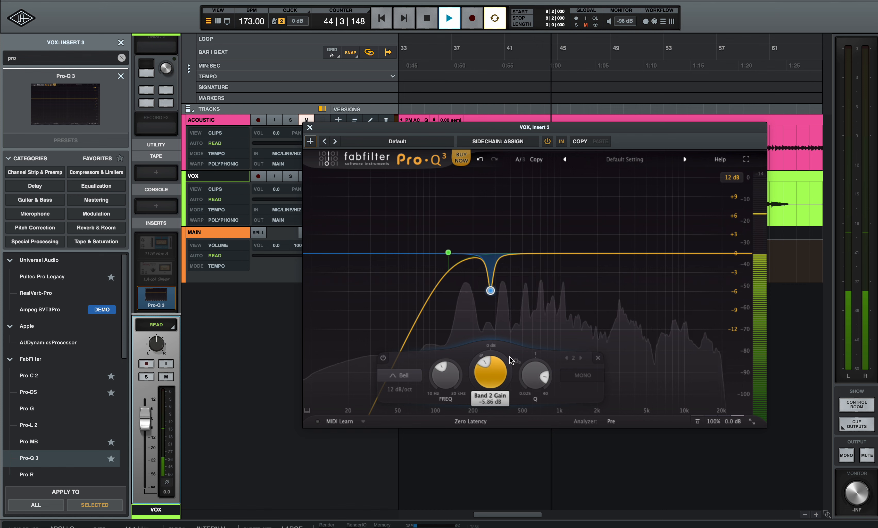
Add a Q 22.32 notch of -7.35 dB at 536 Hz, then place a fourth band near 1.4 kHz
click(533, 253)
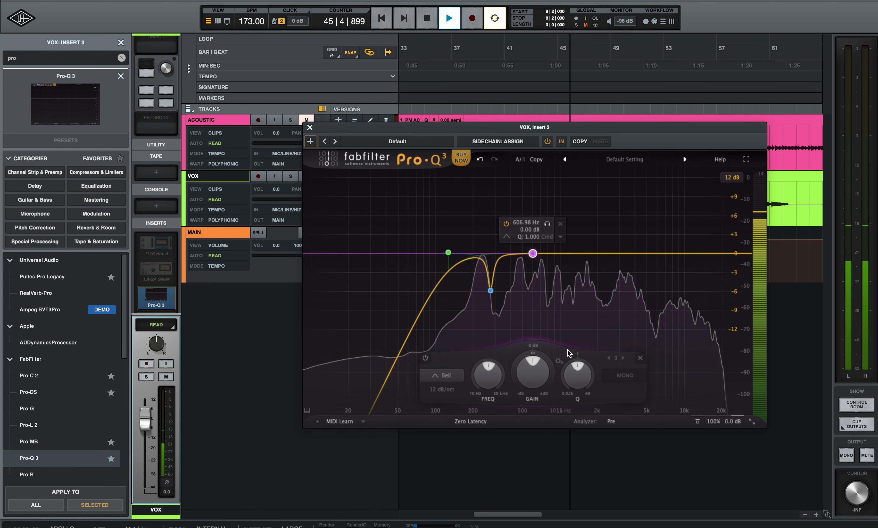
drag(576, 370, 608, 331)
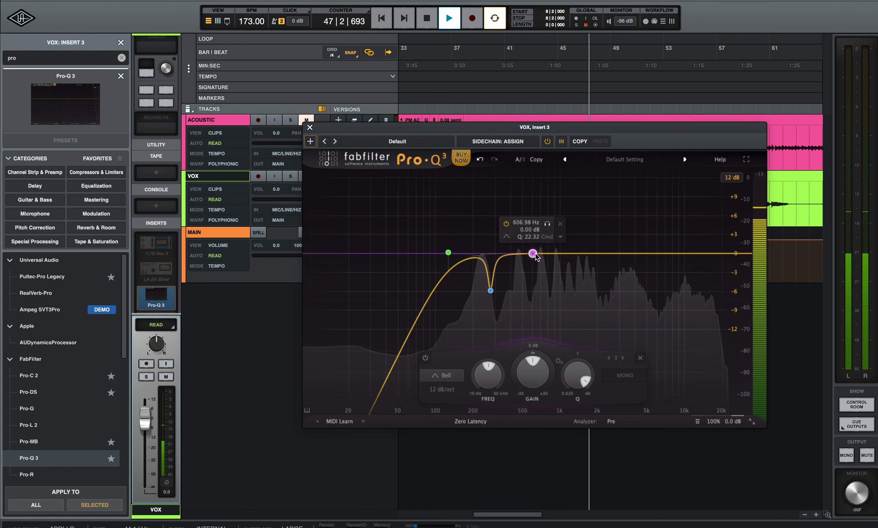
drag(533, 253, 526, 207)
click(540, 178)
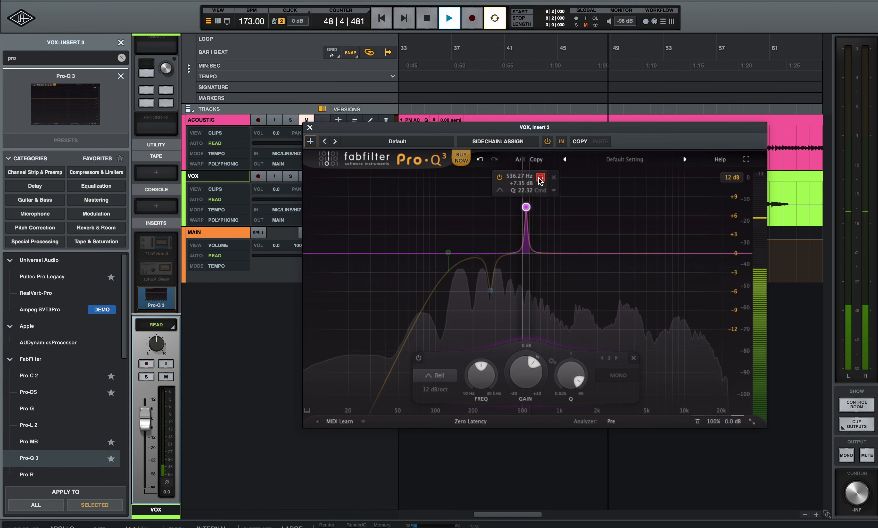
click(540, 178)
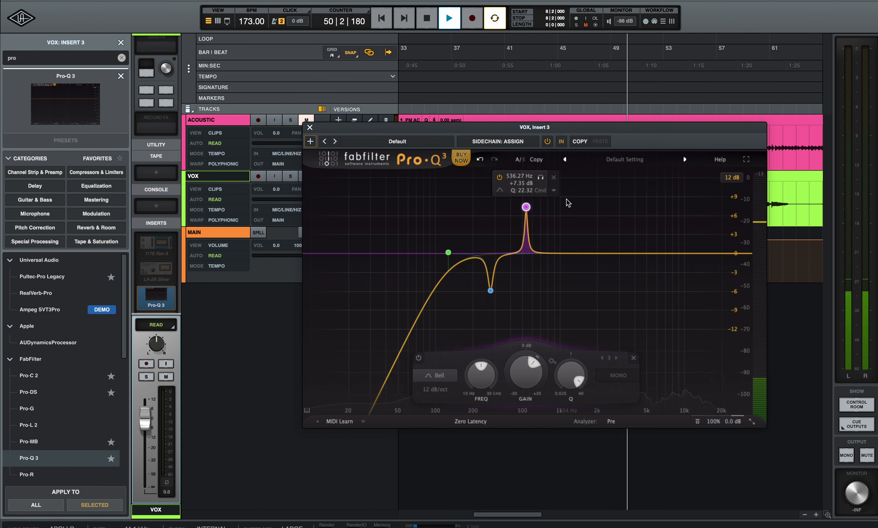
click(554, 191)
click(568, 216)
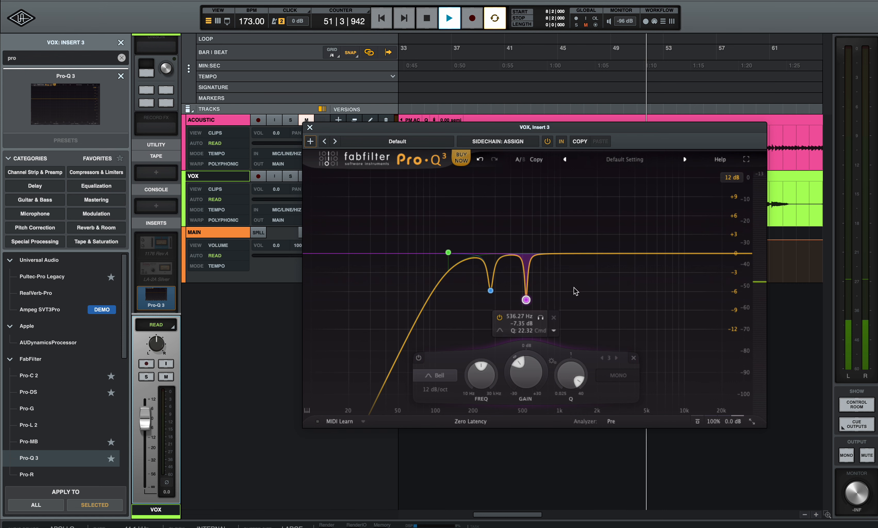
click(576, 253)
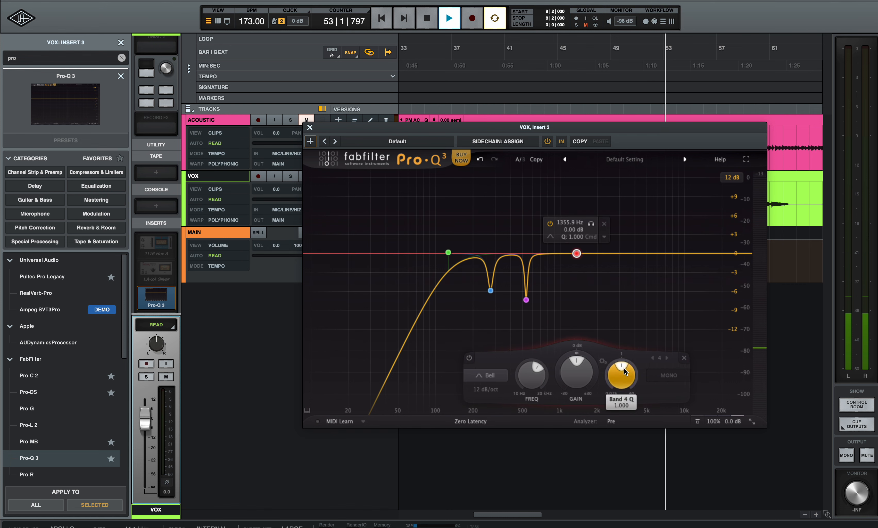
Set band 4 to Q 10.16, sweep its +7 dB peak to 3037 Hz, and invert it to -7 dB
drag(659, 307, 736, 416)
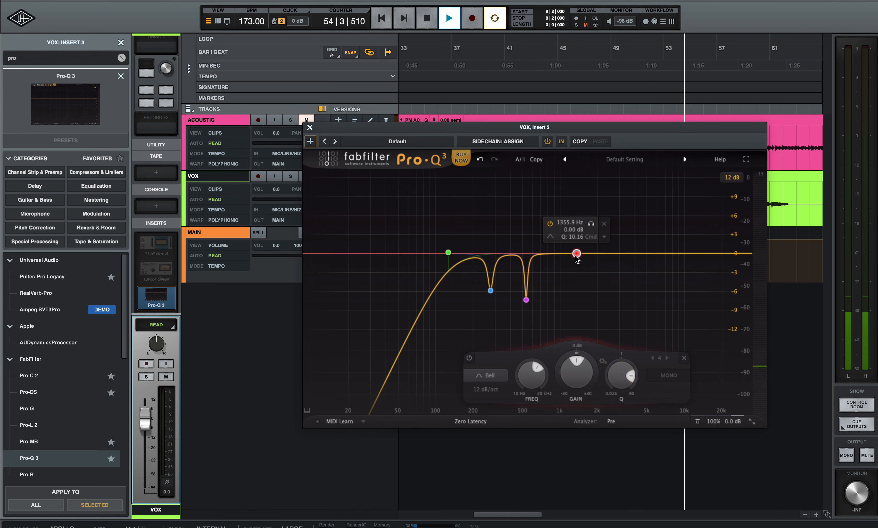
drag(577, 254, 607, 189)
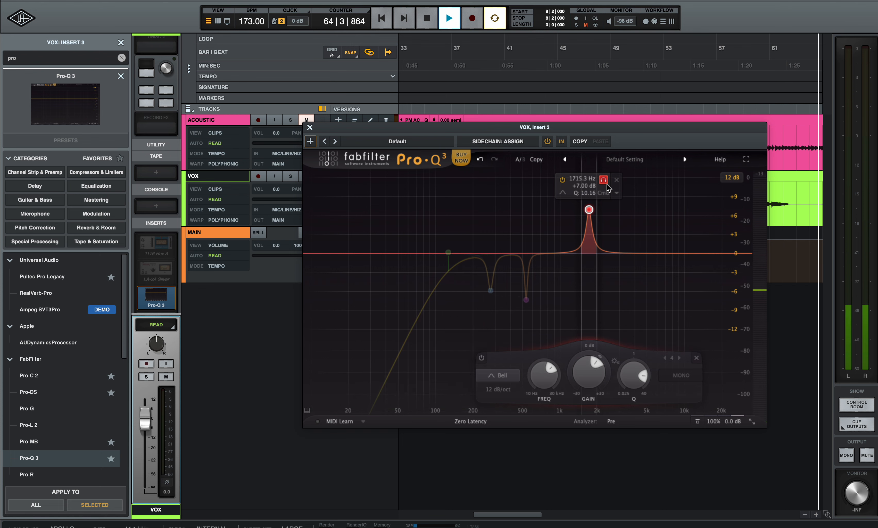
drag(607, 189, 629, 210)
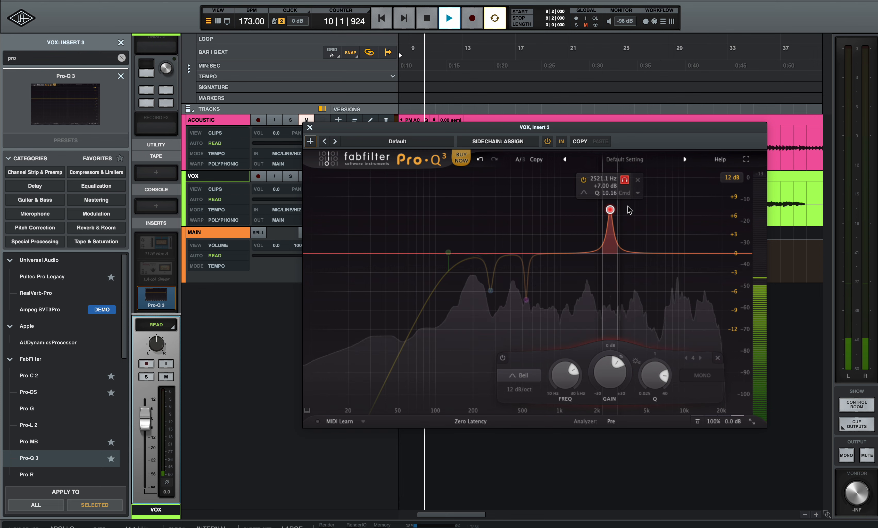
drag(628, 206, 645, 194)
click(646, 192)
click(663, 216)
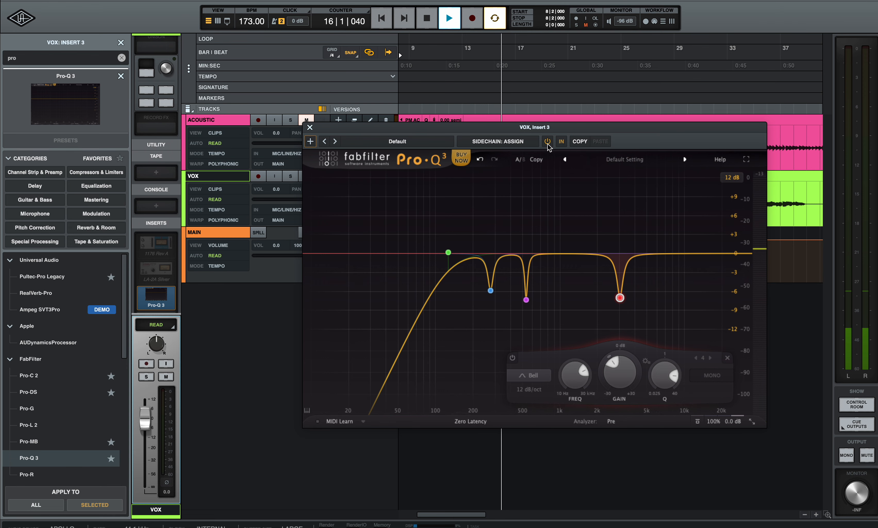
Play back the VOX track with its low cut and three notches, then close Pro-Q 3
drag(547, 127, 564, 311)
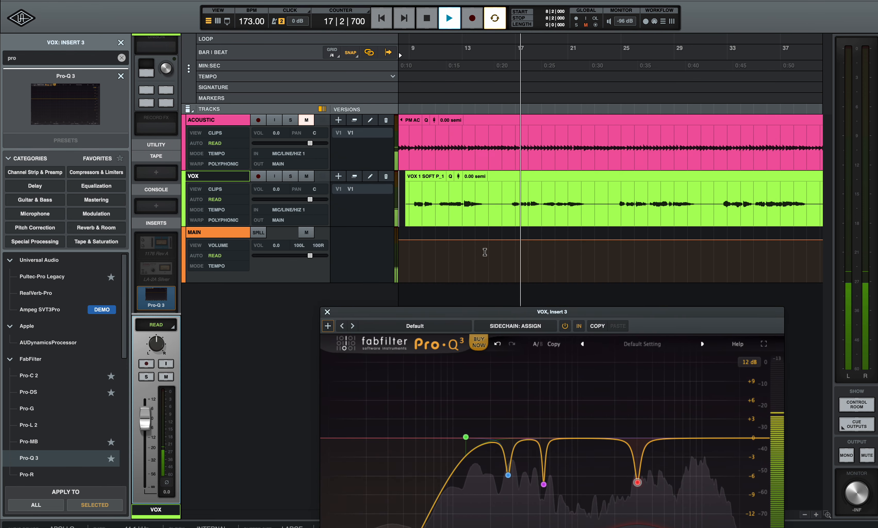
key(space)
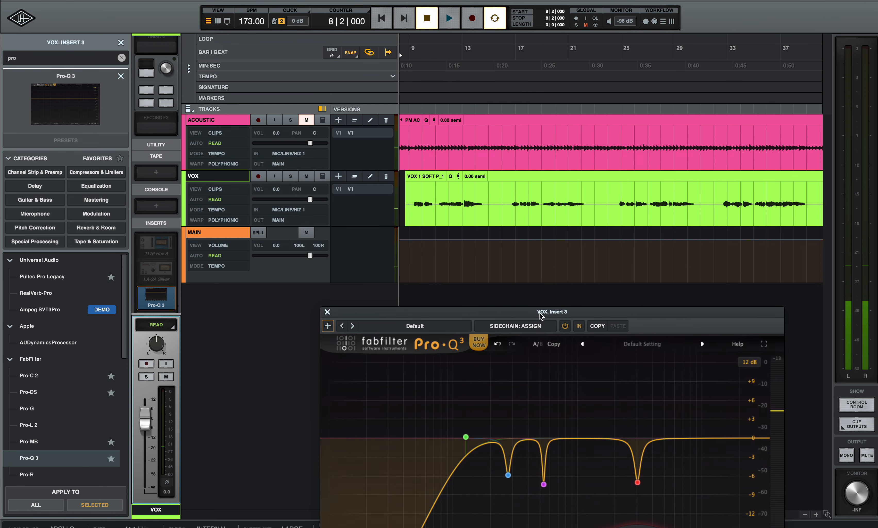
key(space)
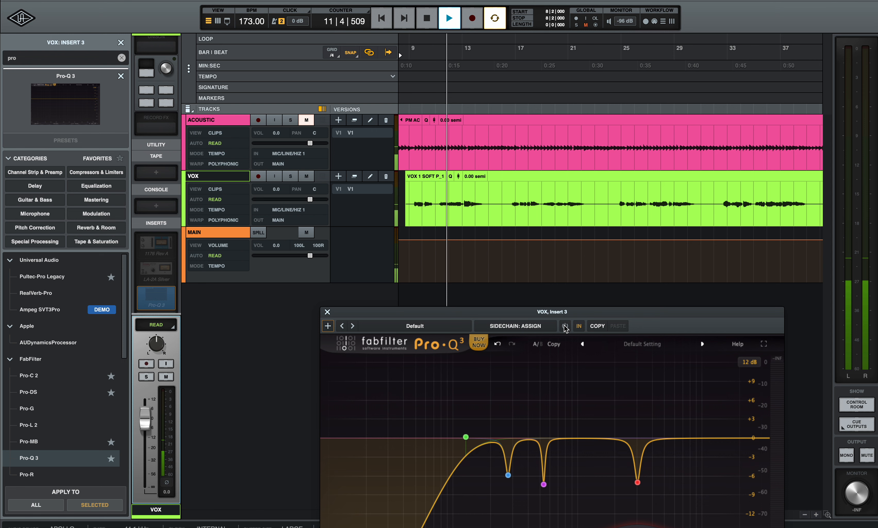
key(space)
key(space)
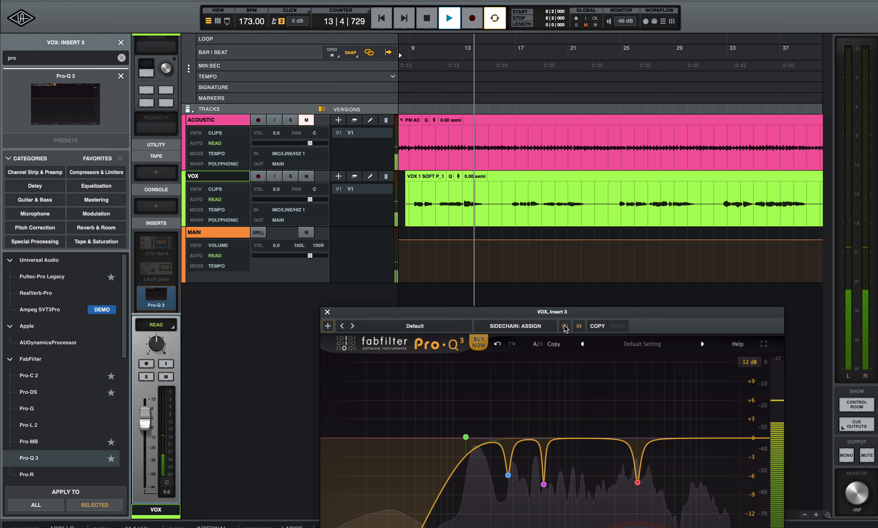
key(space)
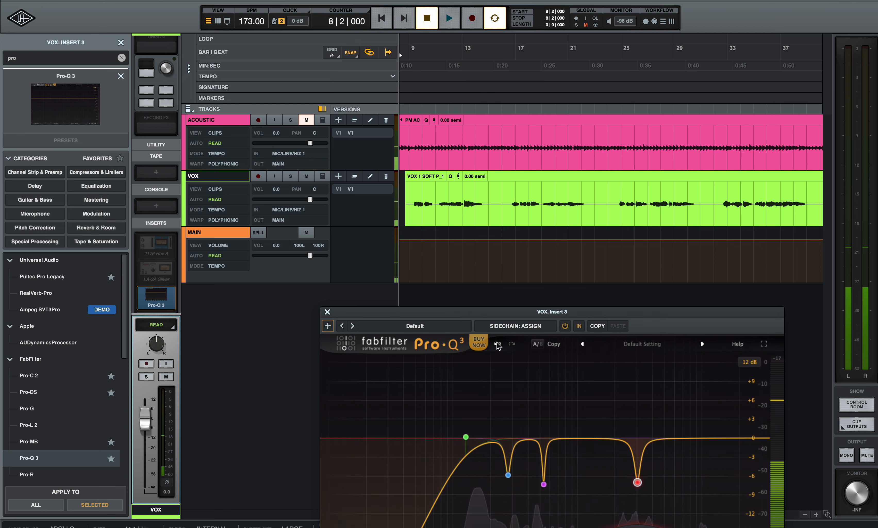
click(327, 312)
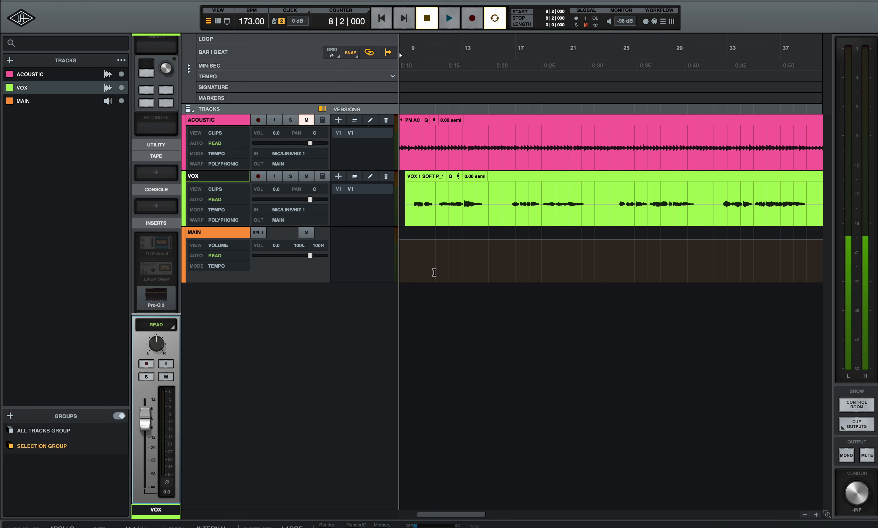